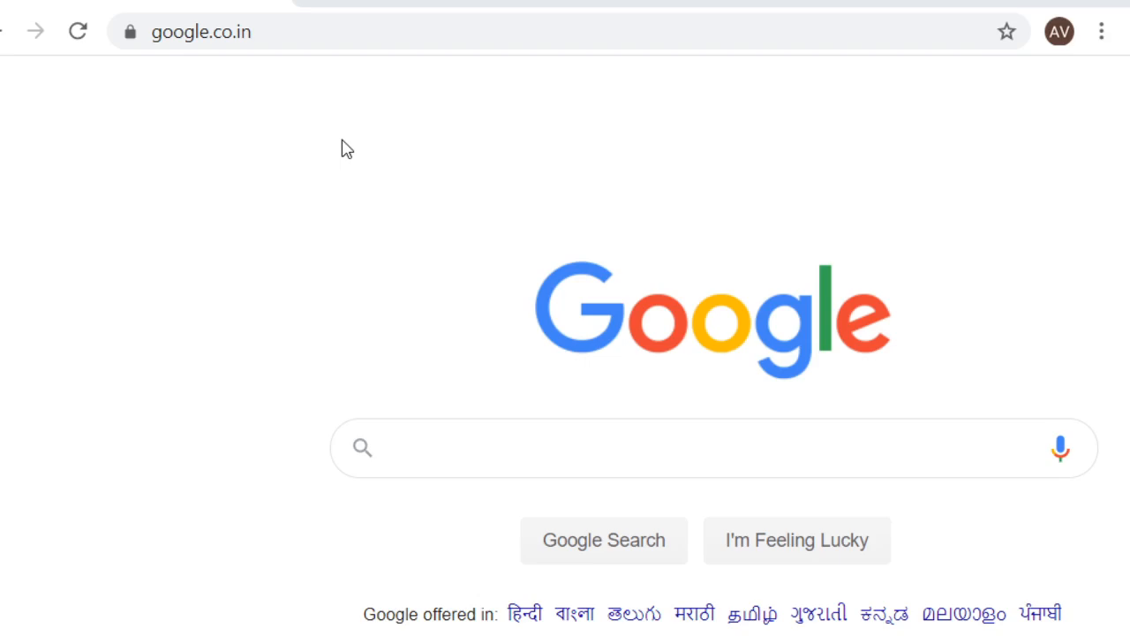
- Open the school's site at arpcbseschool.in
click(234, 36)
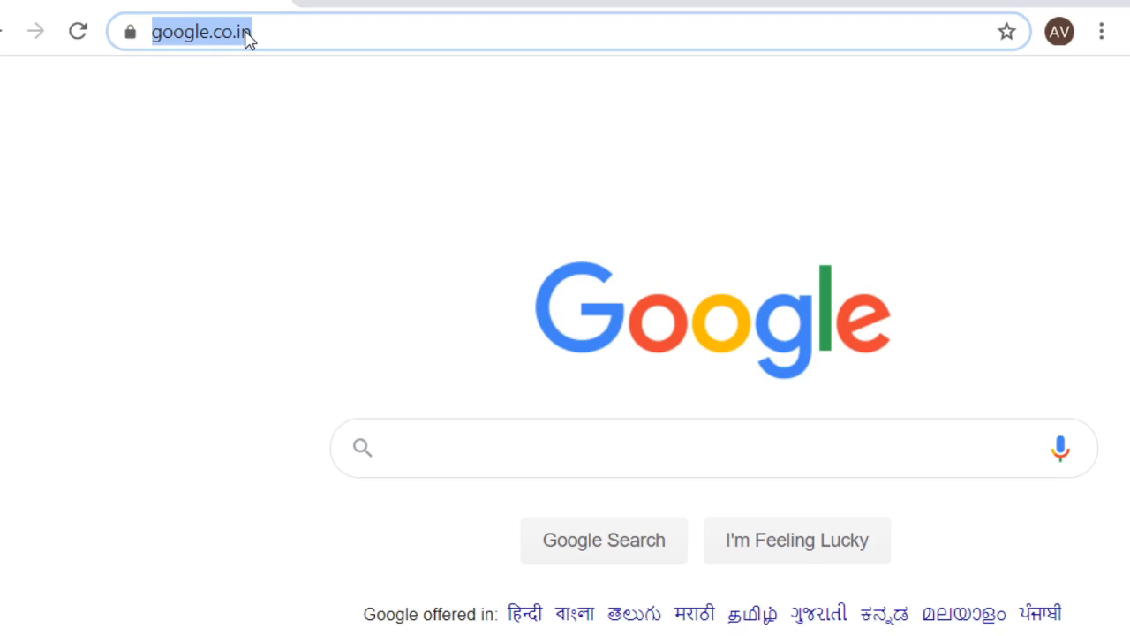
text(ar)
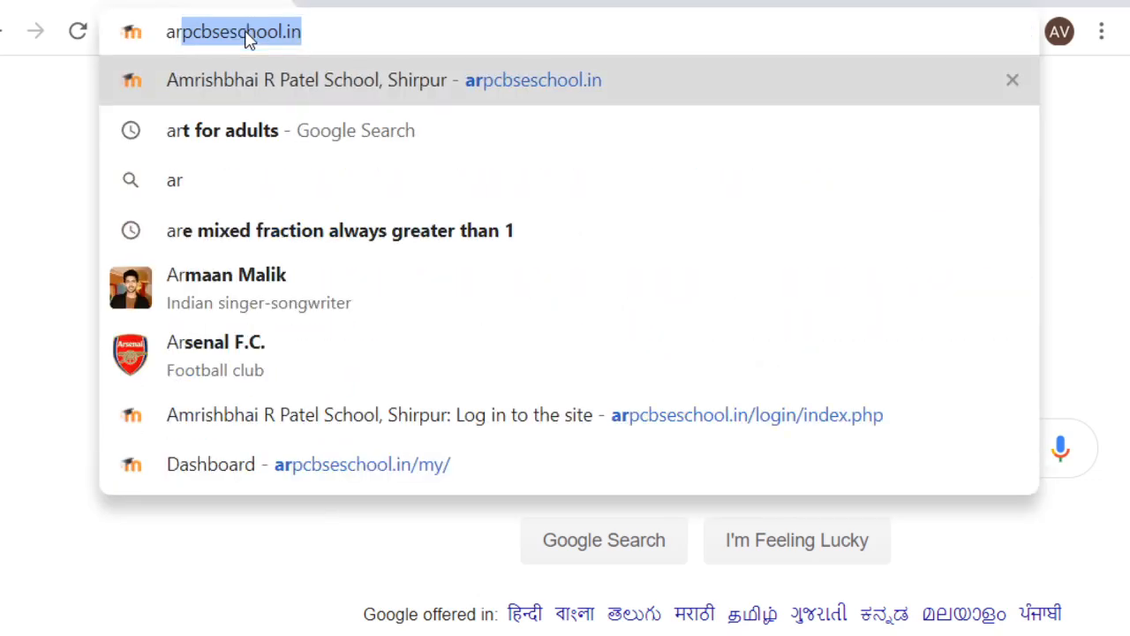
text(p)
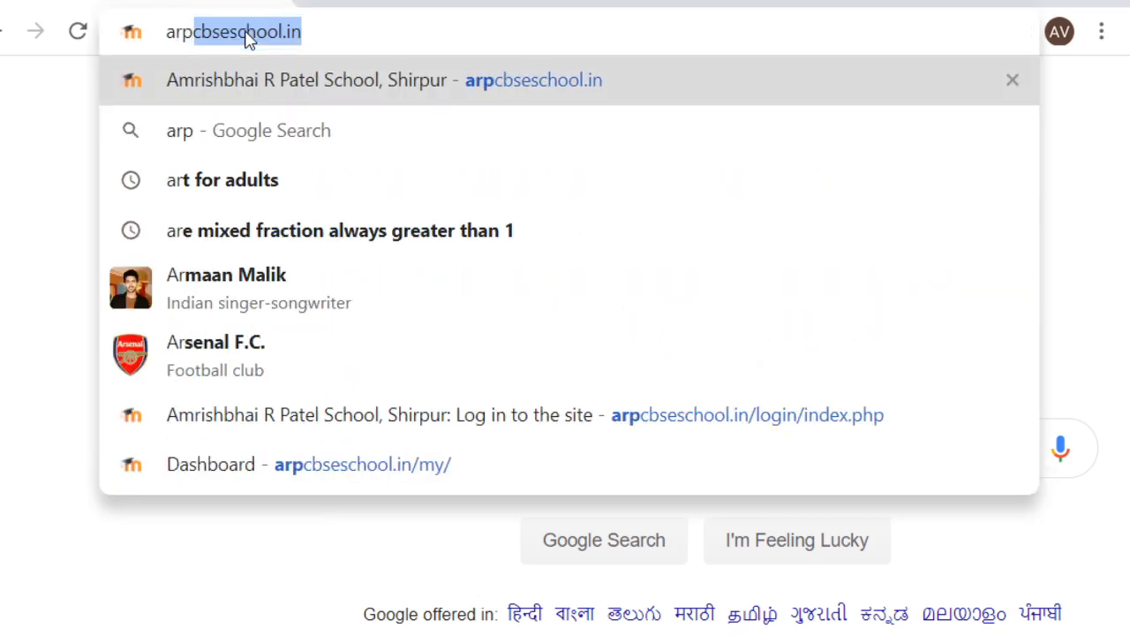
text(cbs)
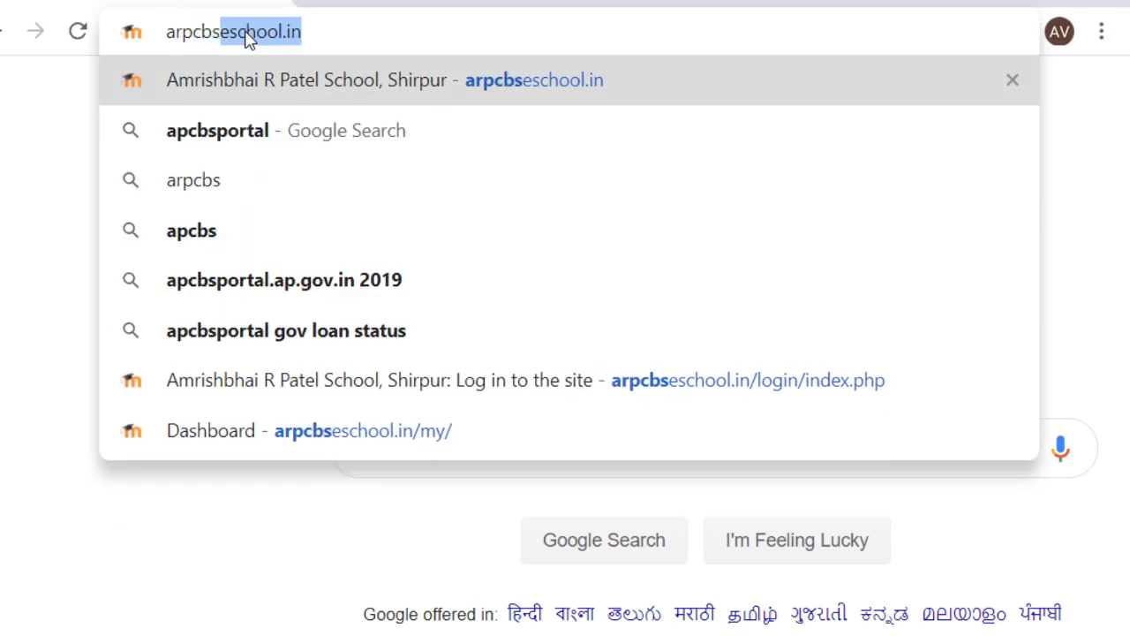
text(esc)
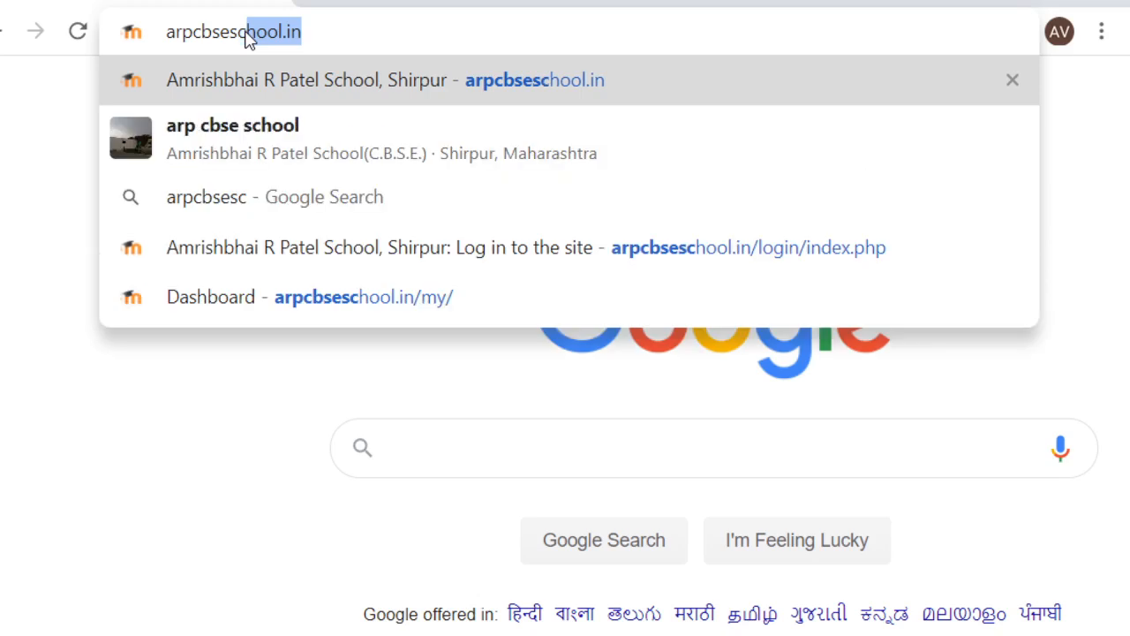
text(hooli)
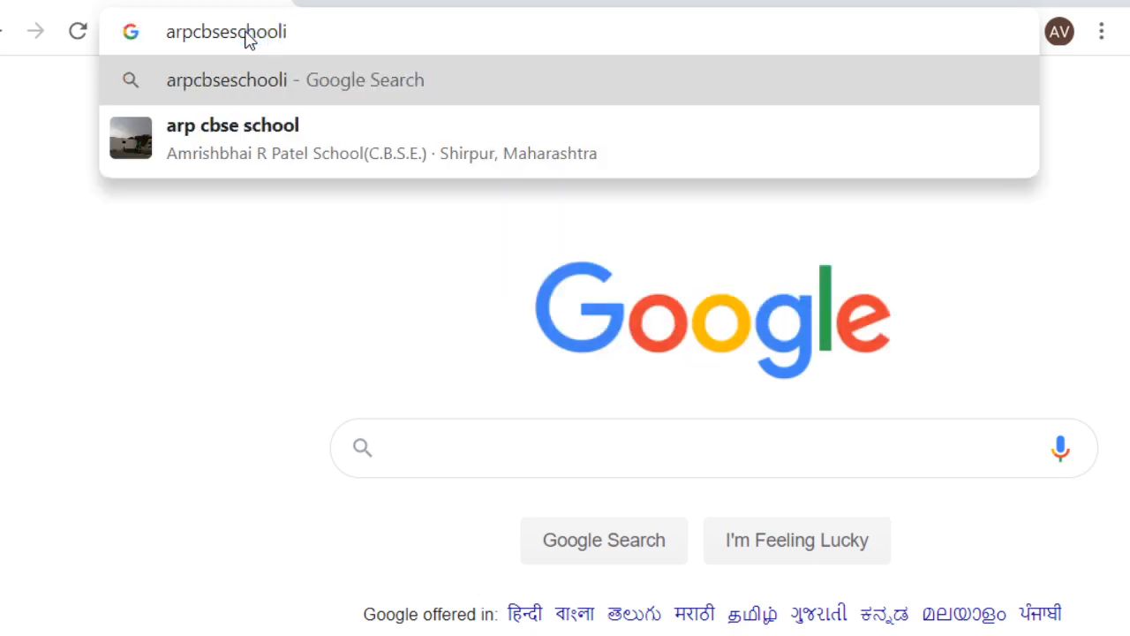
key(BackSpace)
text(.in)
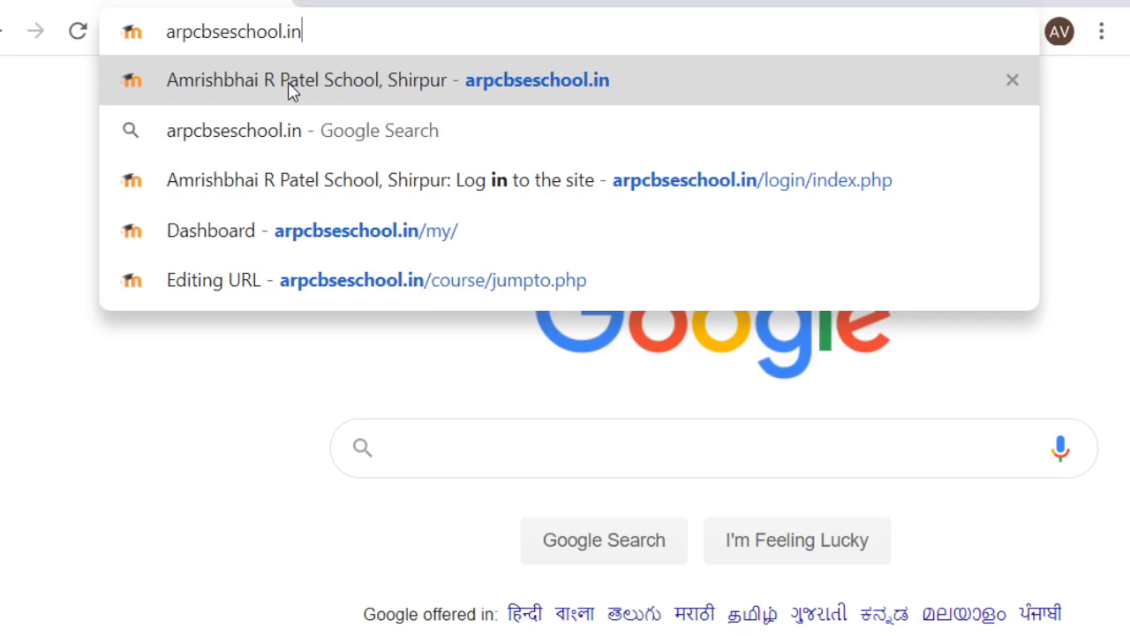
click(291, 82)
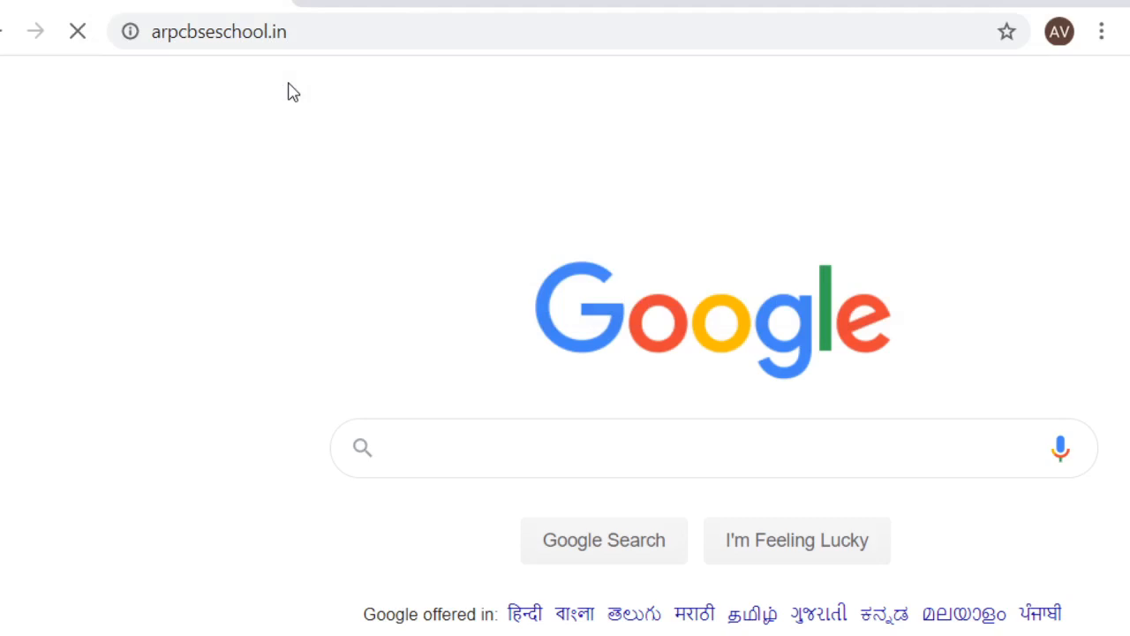
click(330, 37)
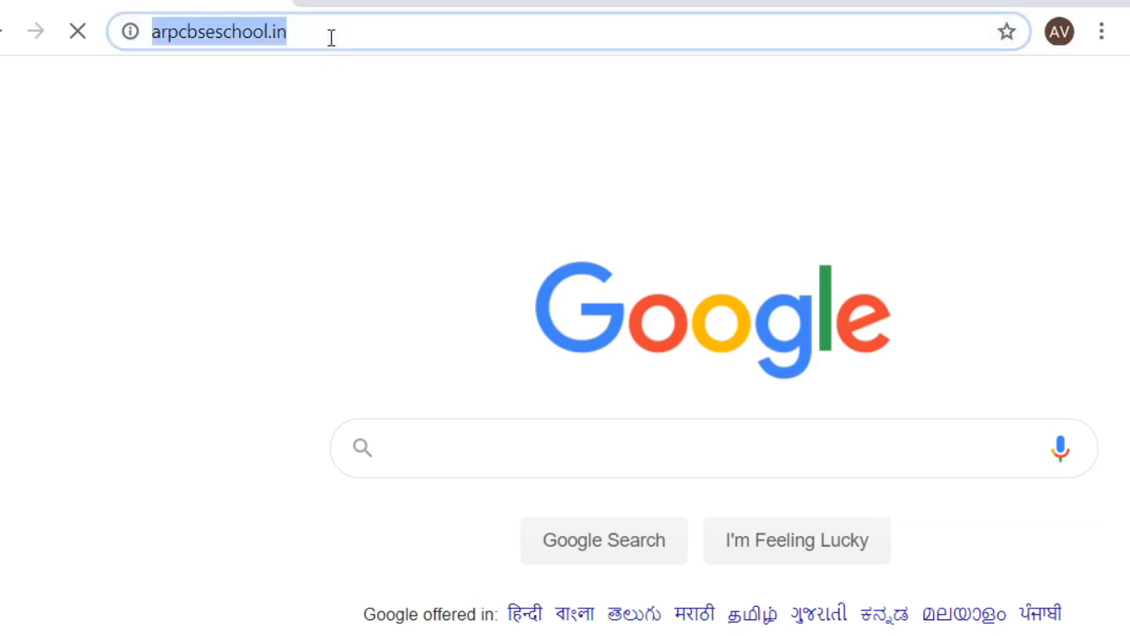
key(Return)
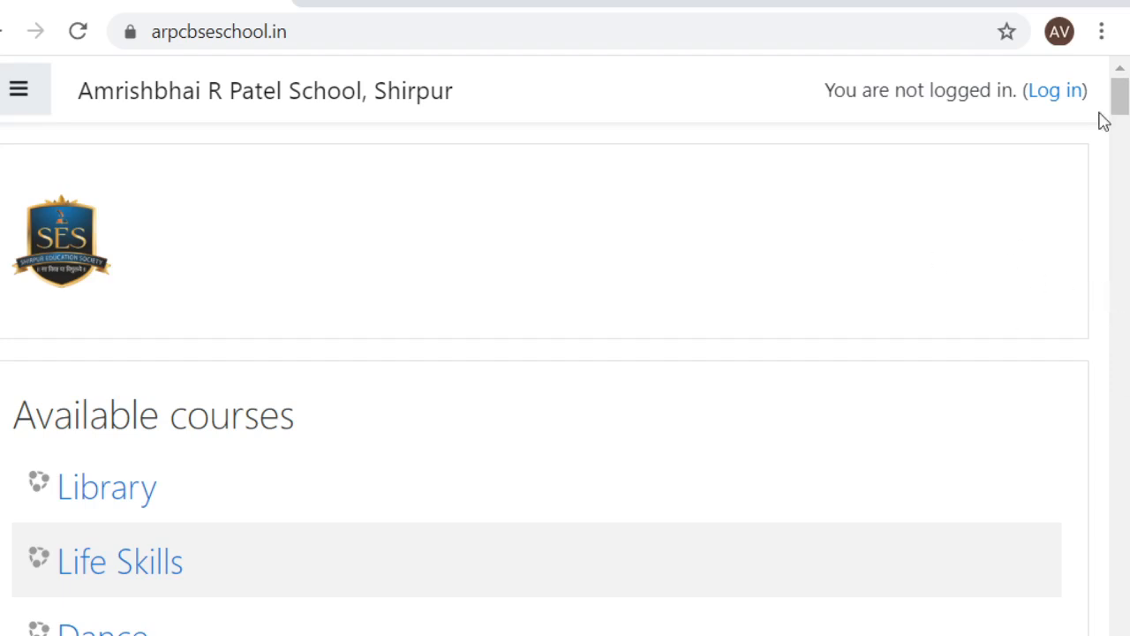
- Log in to the school site with the teacher's username and account password
click(1040, 99)
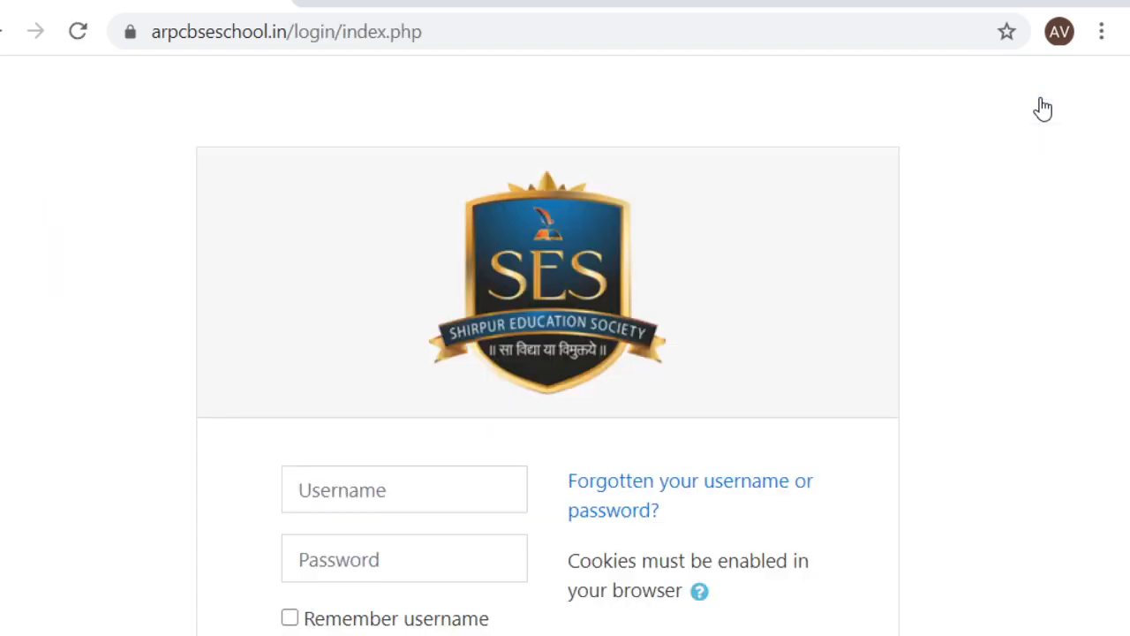
click(350, 501)
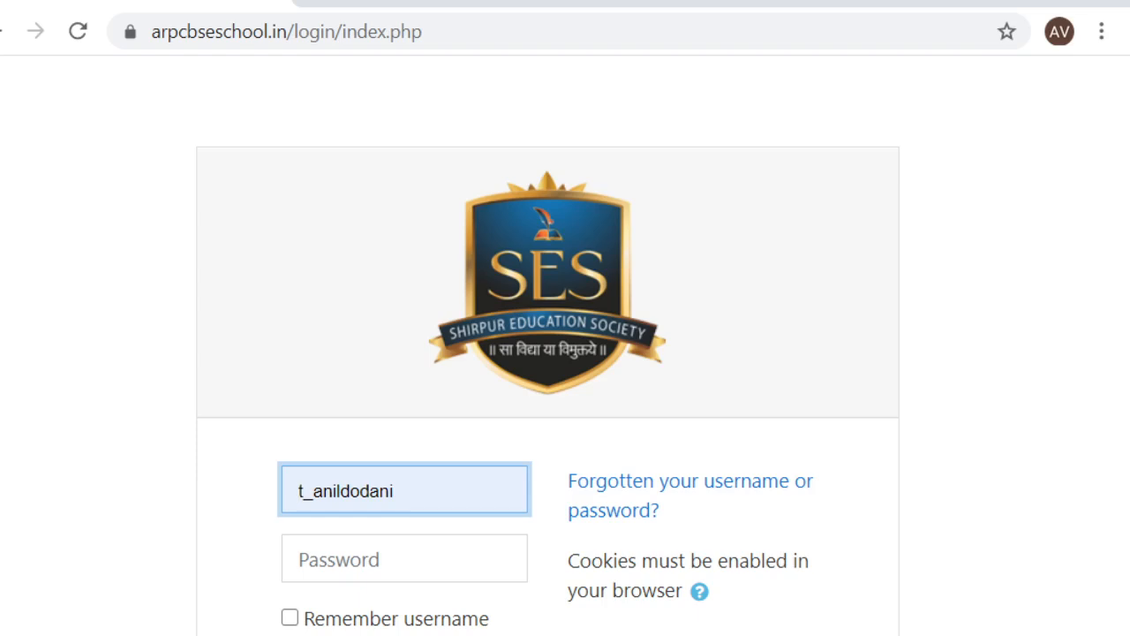
click(324, 620)
click(341, 555)
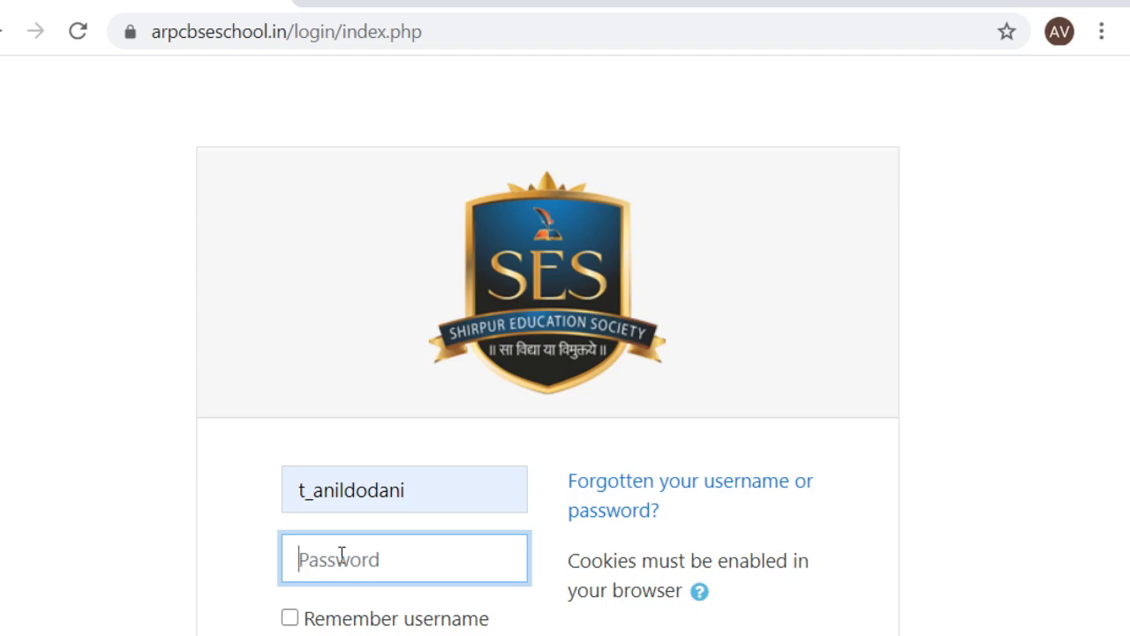
text(***)
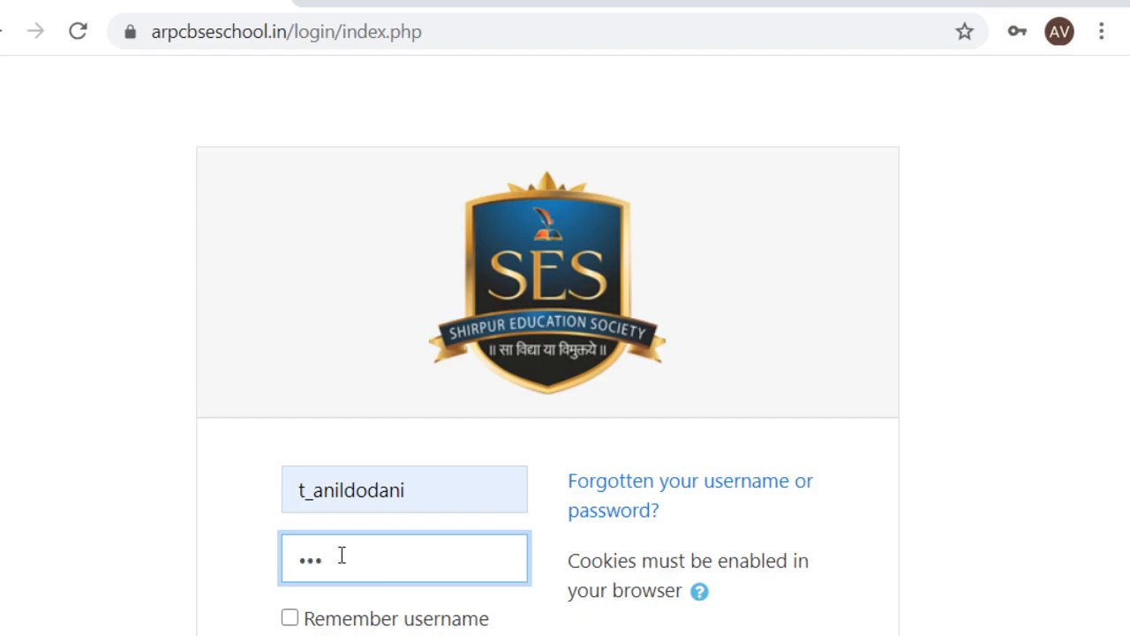
text(******)
key(Return)
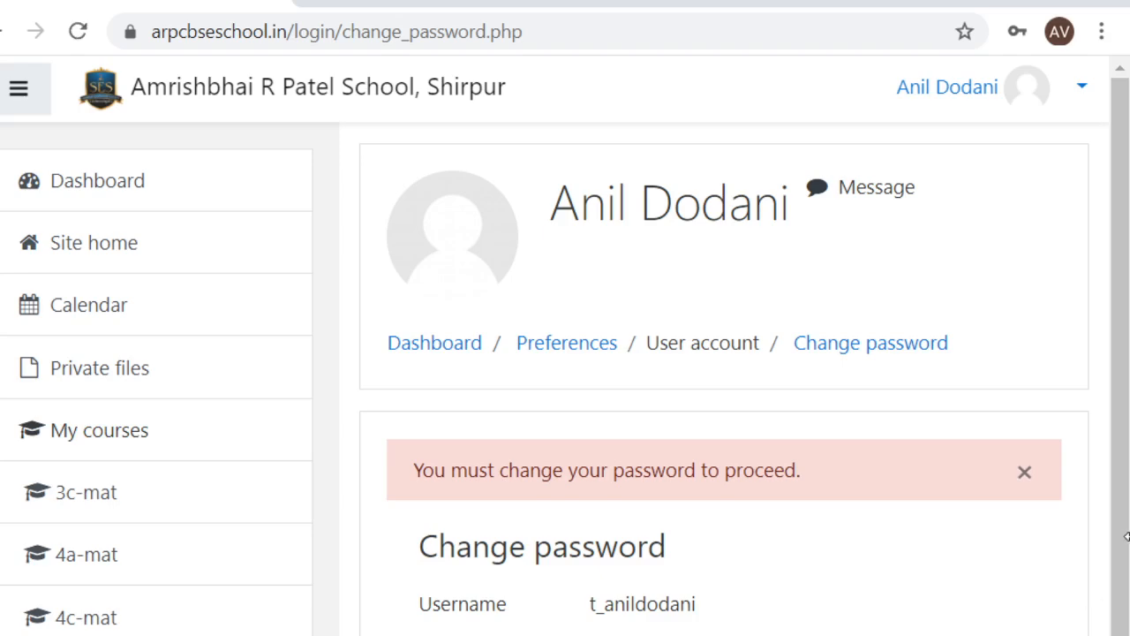
- Examine the current and new password fields of the required password change form, leaving them empty
drag(1116, 536, 1116, 628)
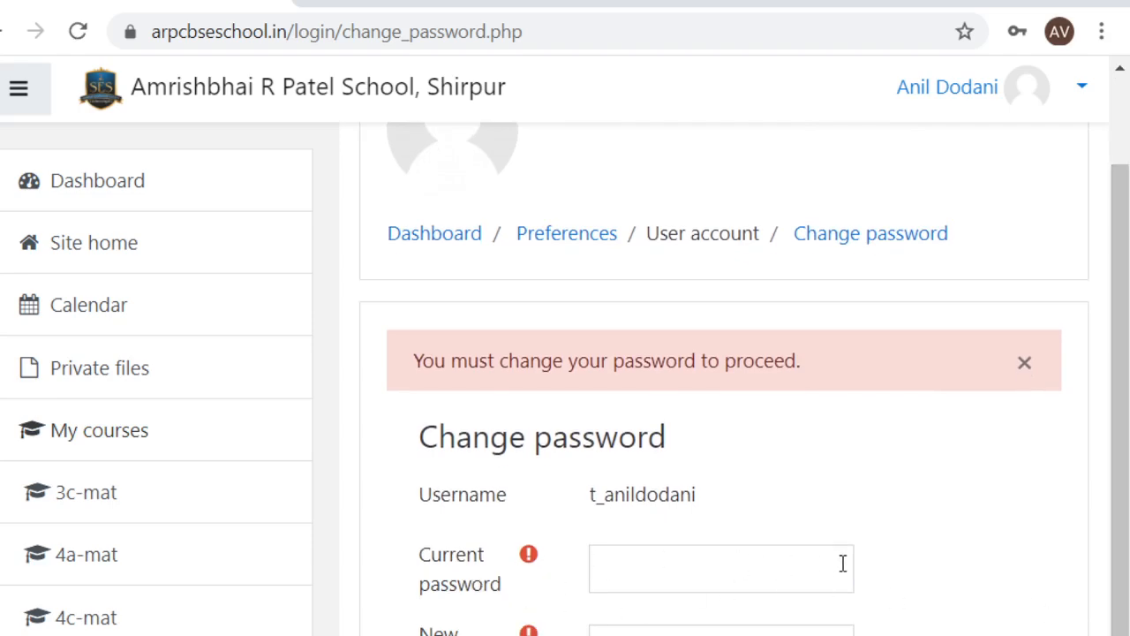
click(603, 565)
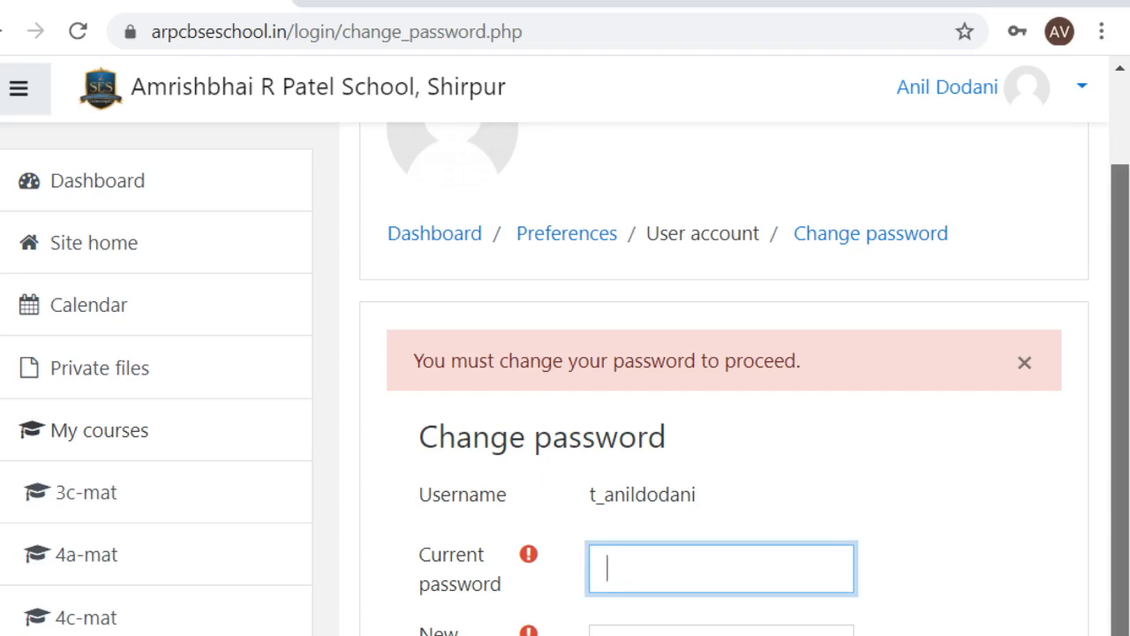
scroll(1120, 398, down, 1)
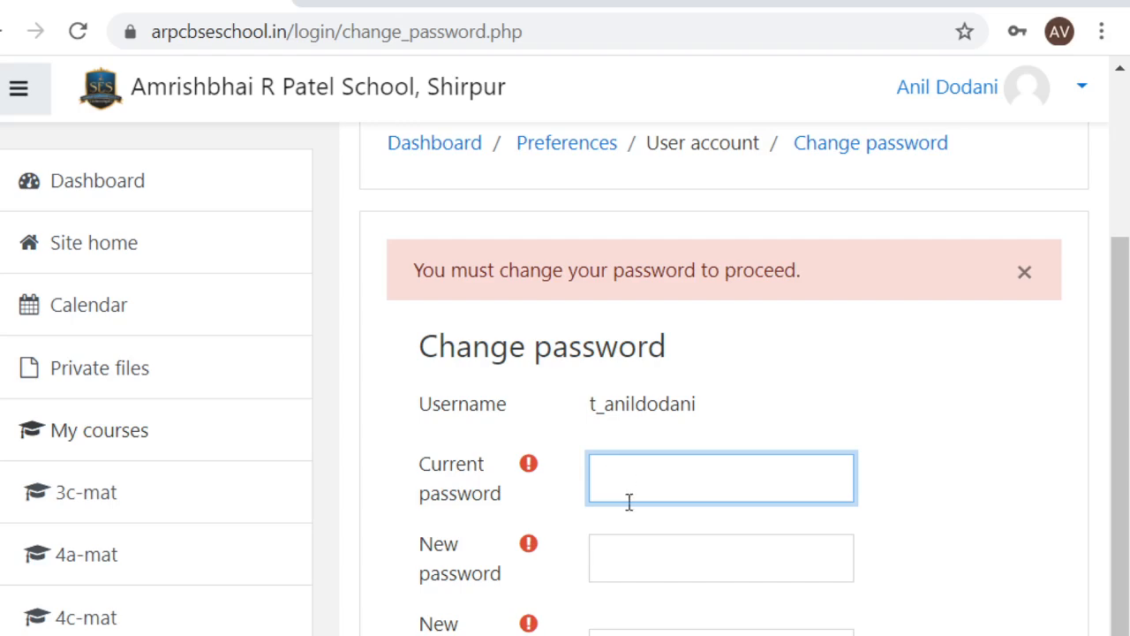
click(636, 566)
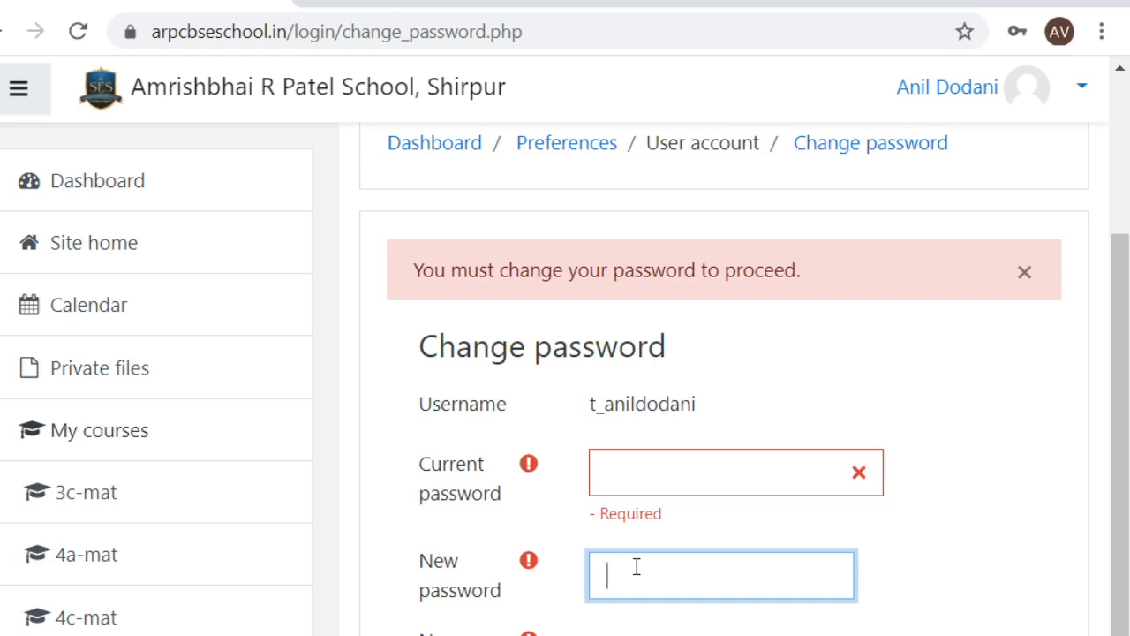
scroll(1124, 596, down, 1)
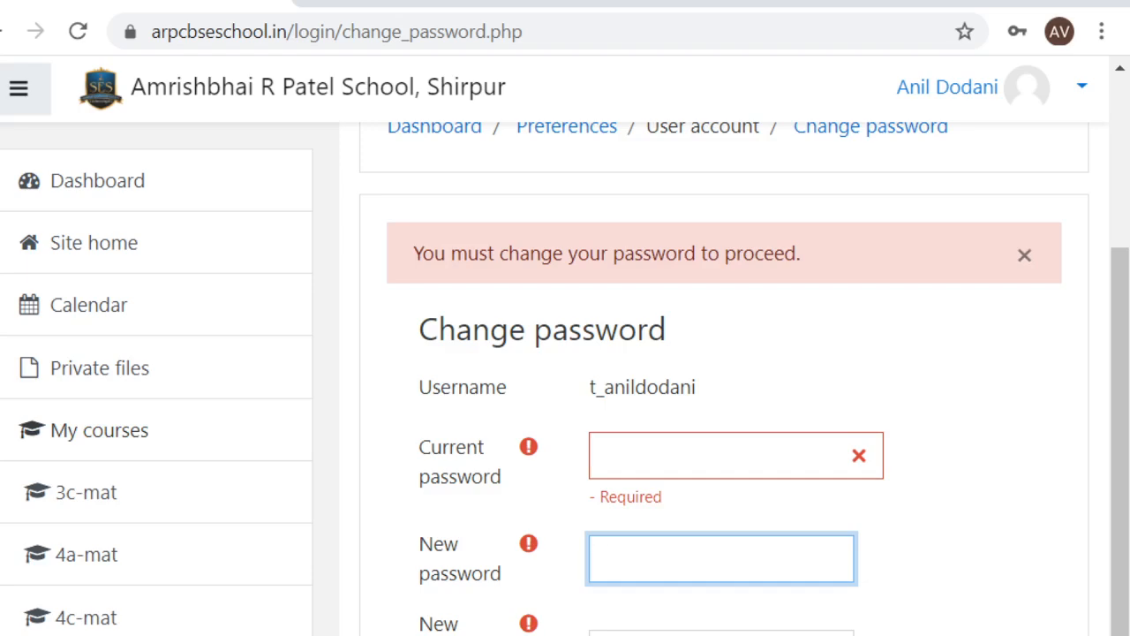
key(Tab)
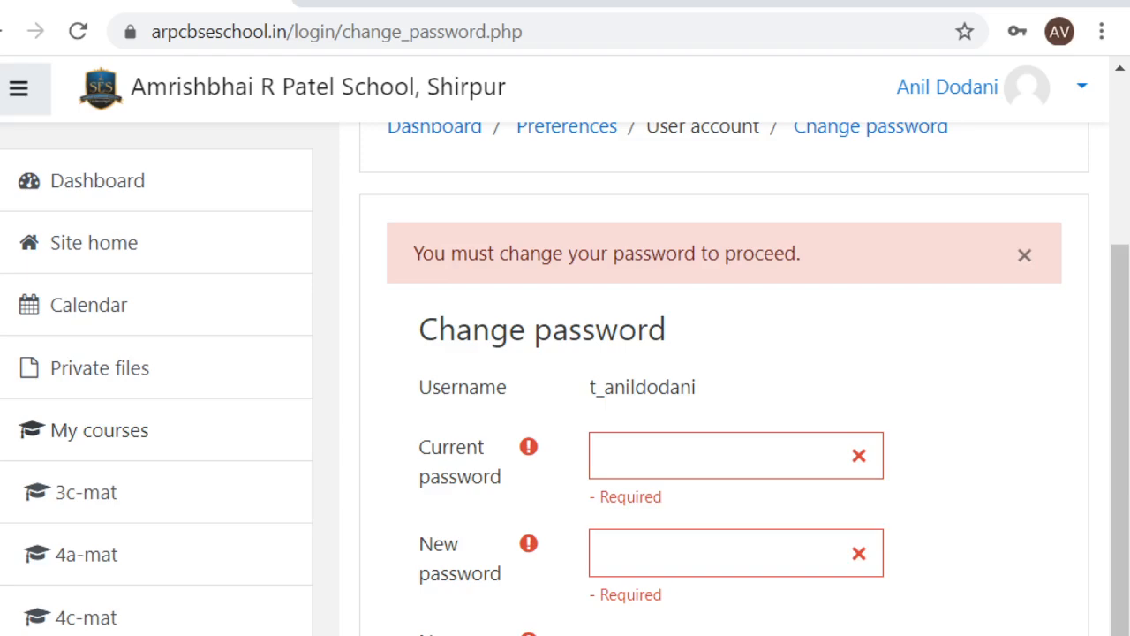
- Log out of the current teacher account without changing its password
drag(1120, 336, 1126, 151)
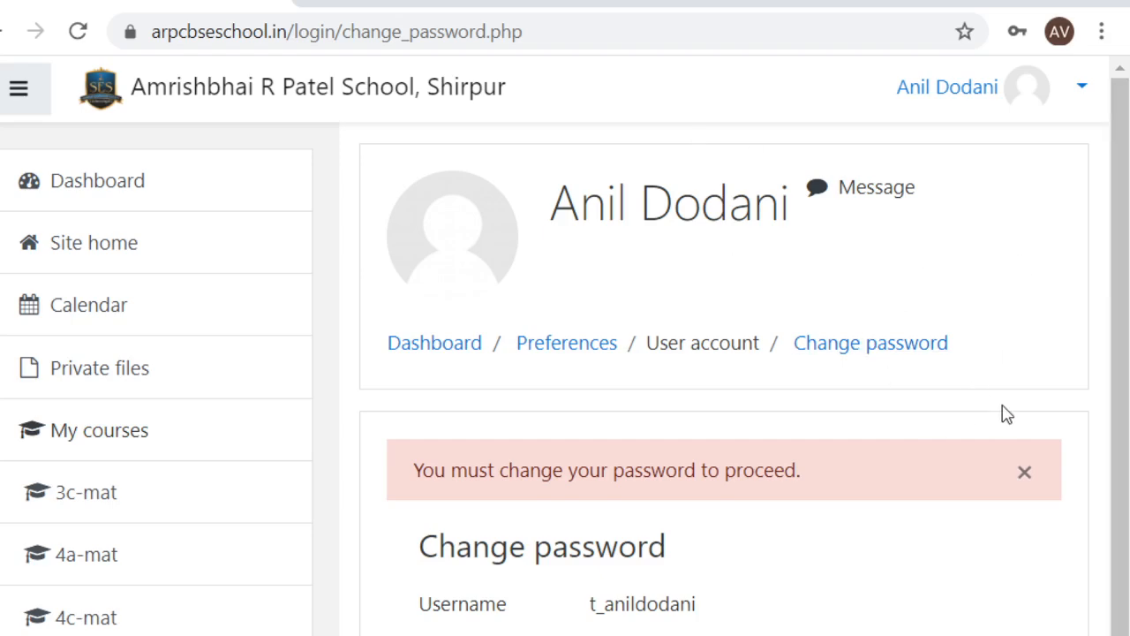
click(1083, 90)
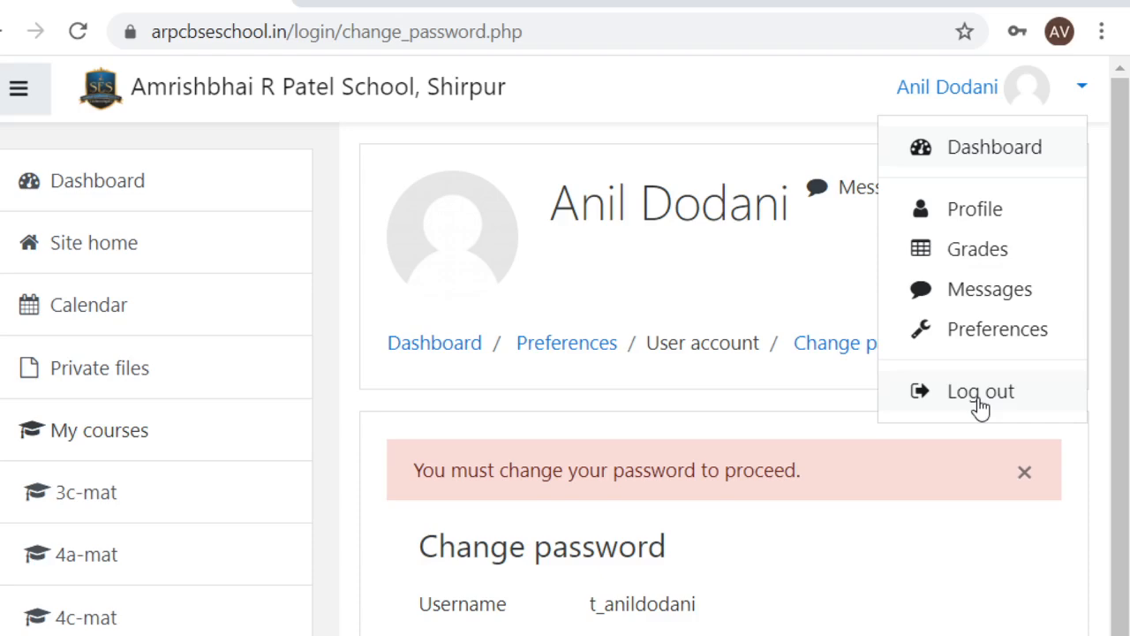
click(980, 393)
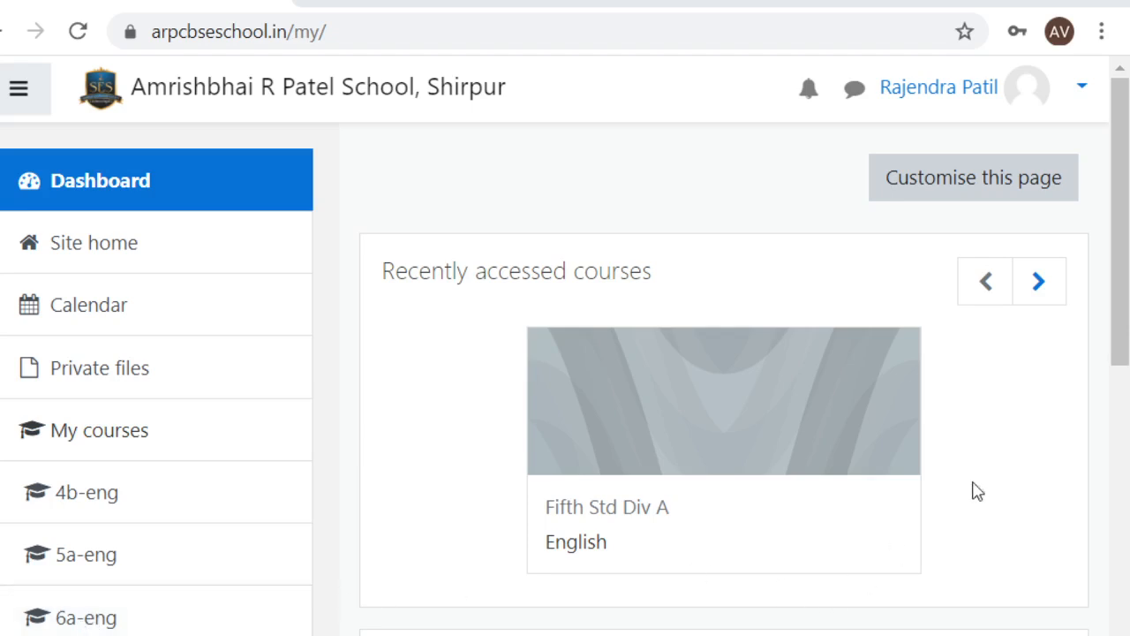
- Open the 5a-eng English course from the dashboard and turn editing on for it
drag(1120, 324, 1117, 358)
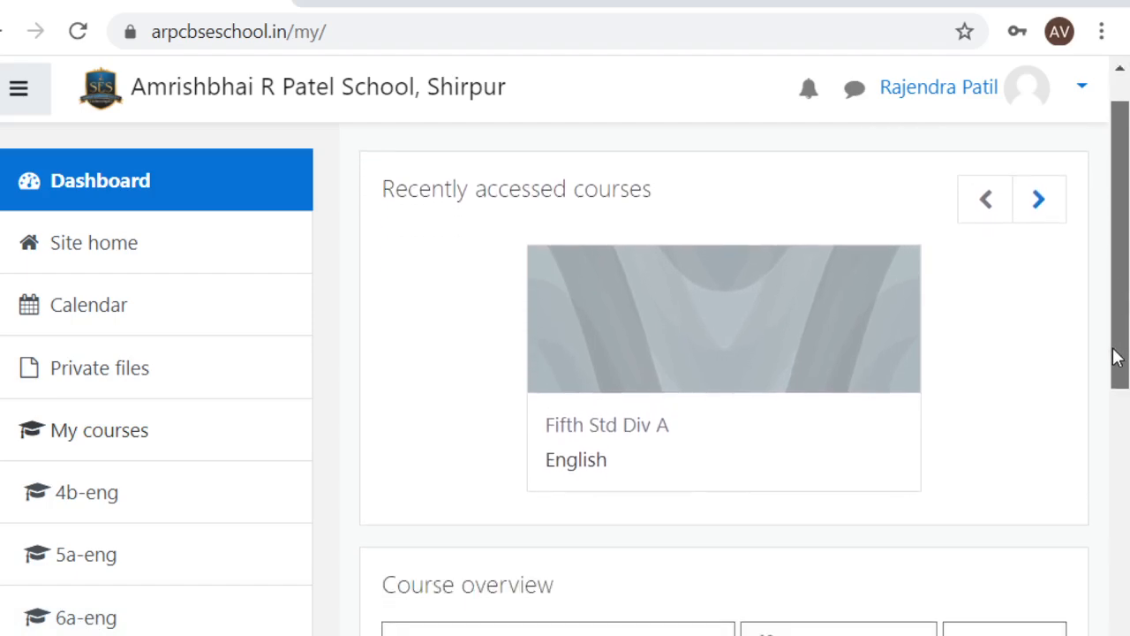
click(81, 572)
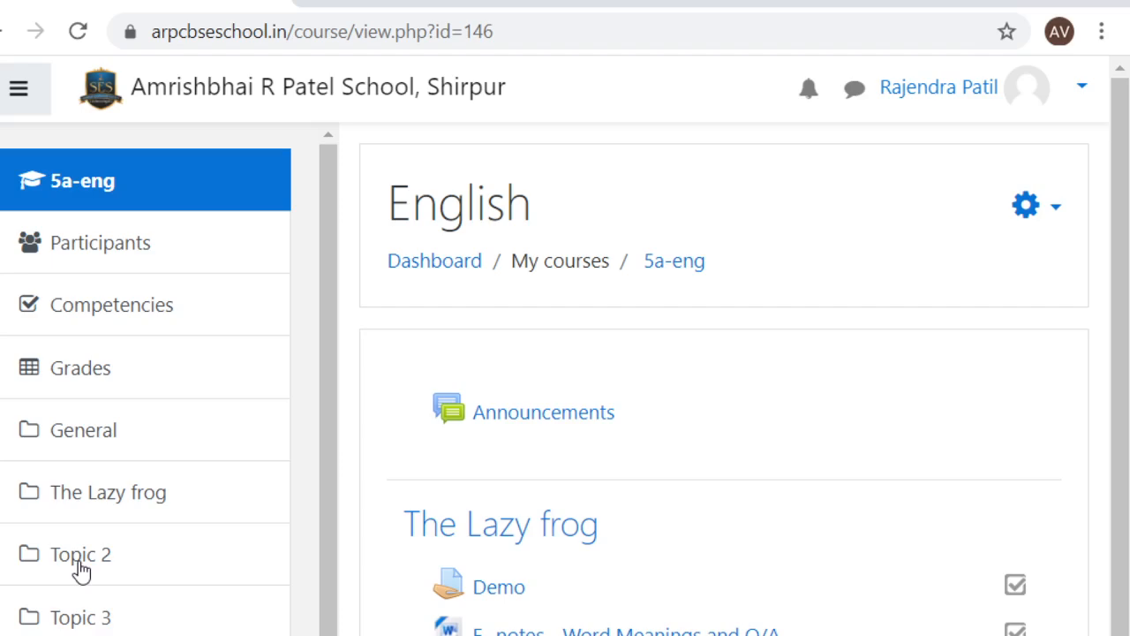
click(1058, 219)
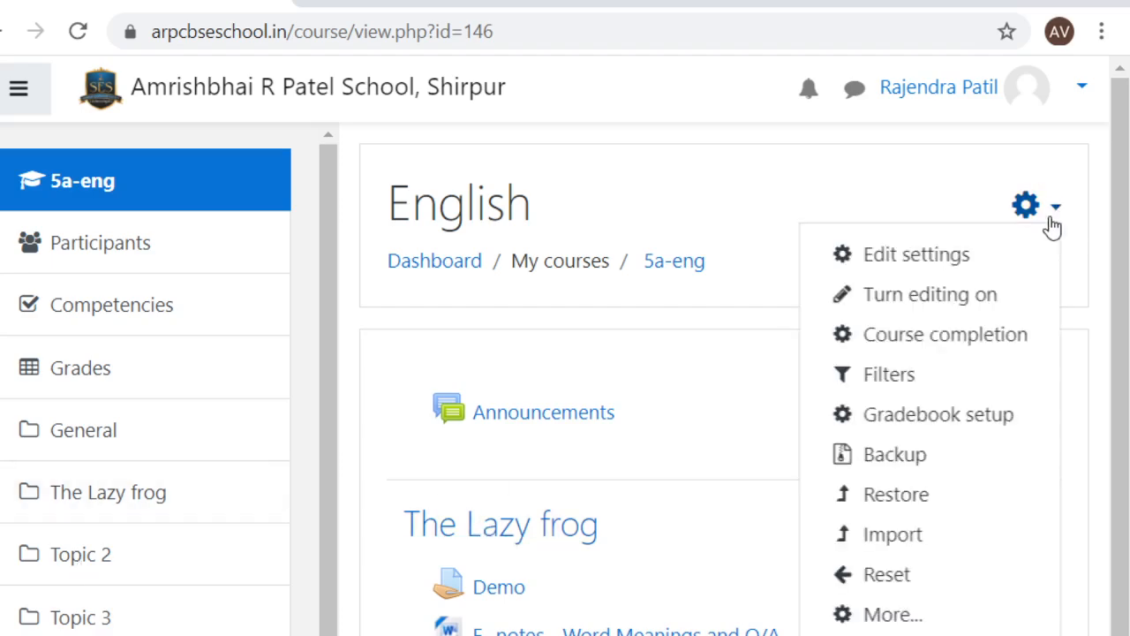
click(995, 306)
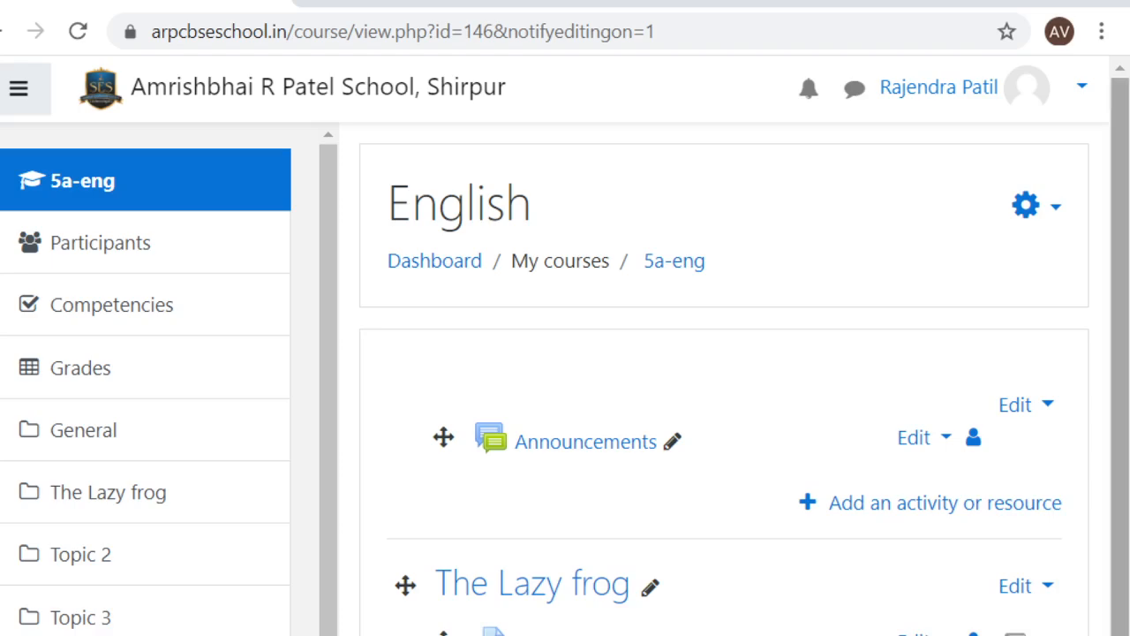
- Open the settings of Topic 2 and give it the custom section name "Rip Van Winkle"
scroll(724, 389, down, 2)
scroll(724, 388, down, 1)
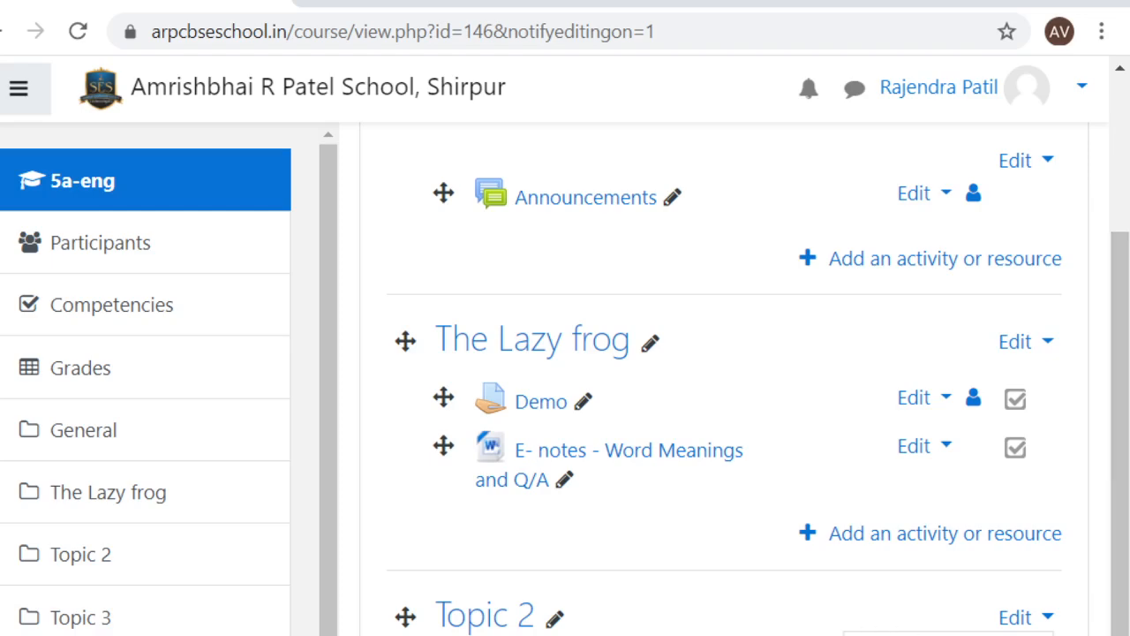
click(909, 634)
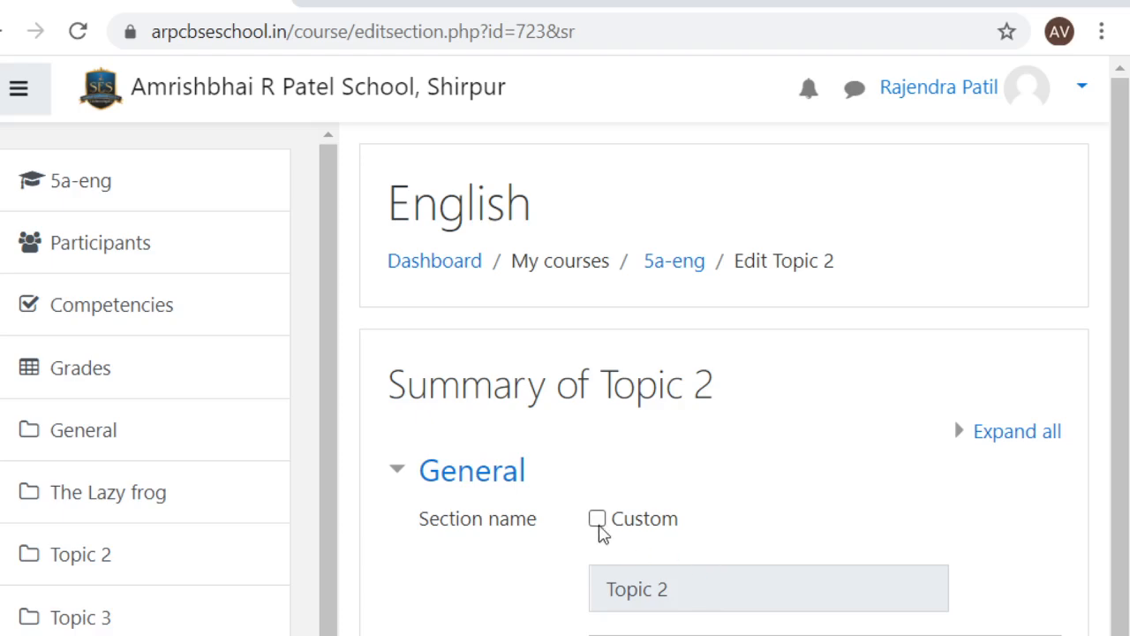
click(597, 519)
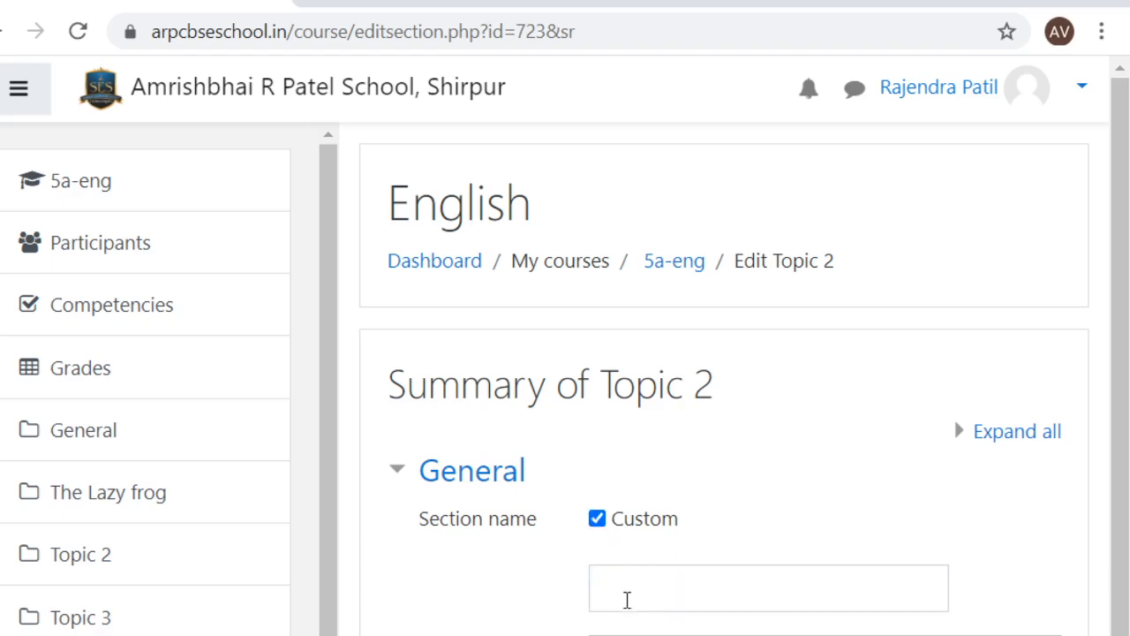
click(627, 599)
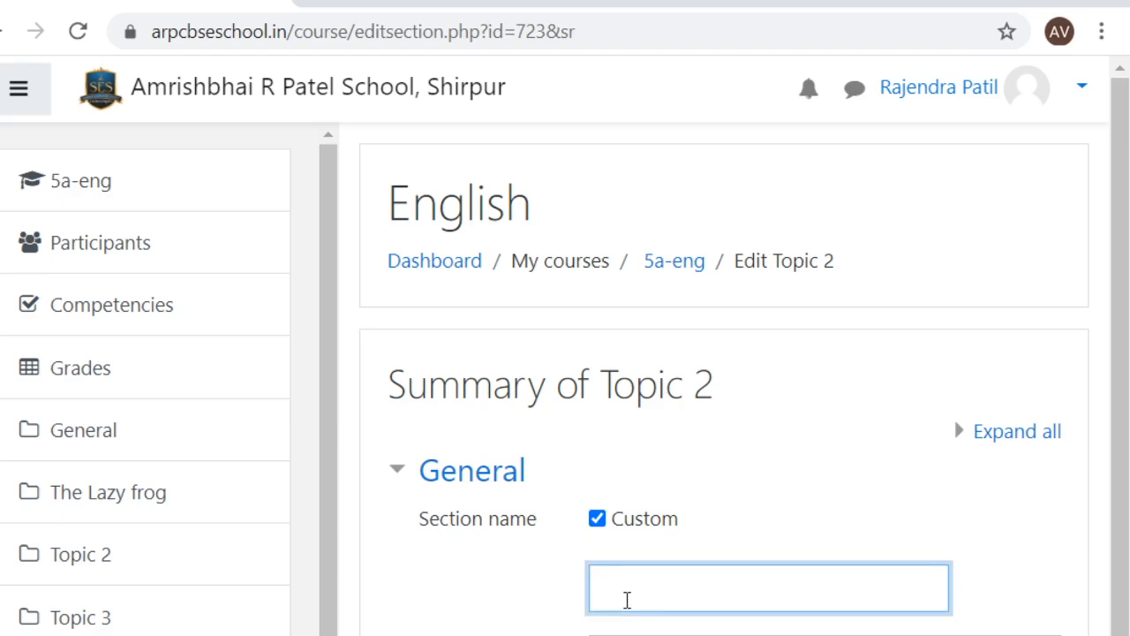
text(Rip Van)
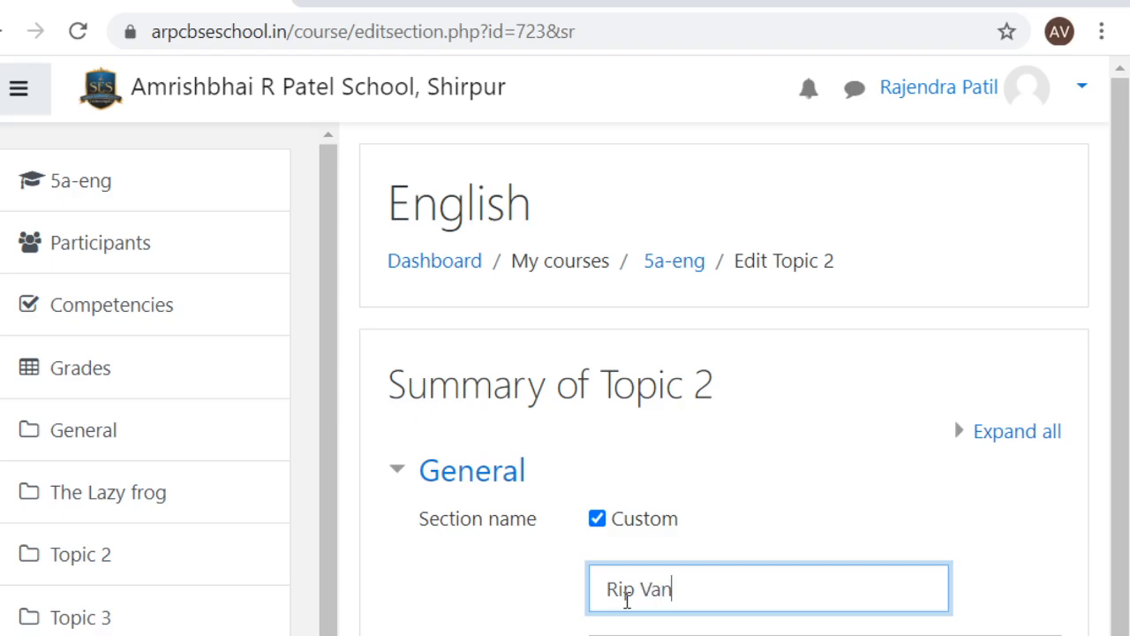
text( Winkle)
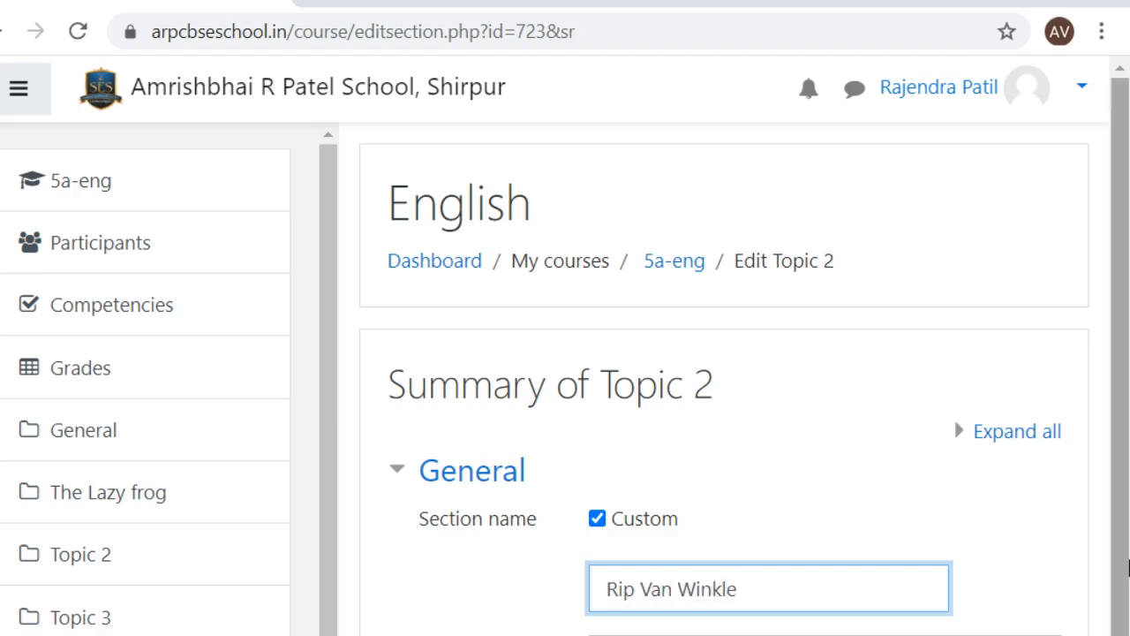
- Enter "E- notes" as the summary of the Rip Van Winkle section and save the changes
scroll(1126, 609, down, 1)
scroll(1125, 609, down, 2)
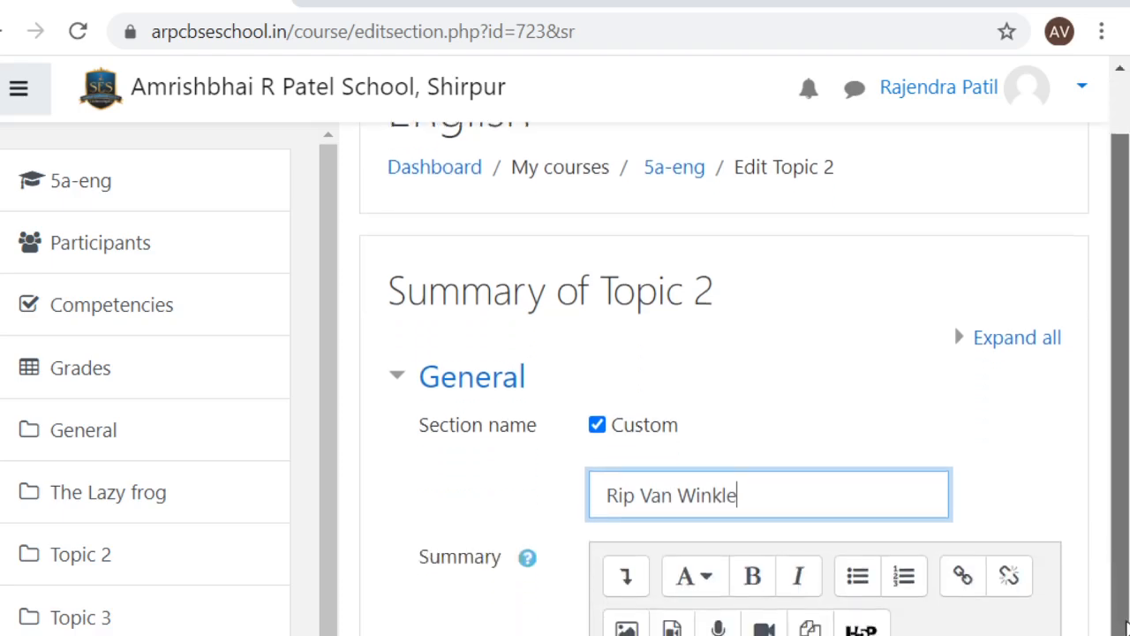
scroll(1126, 610, down, 2)
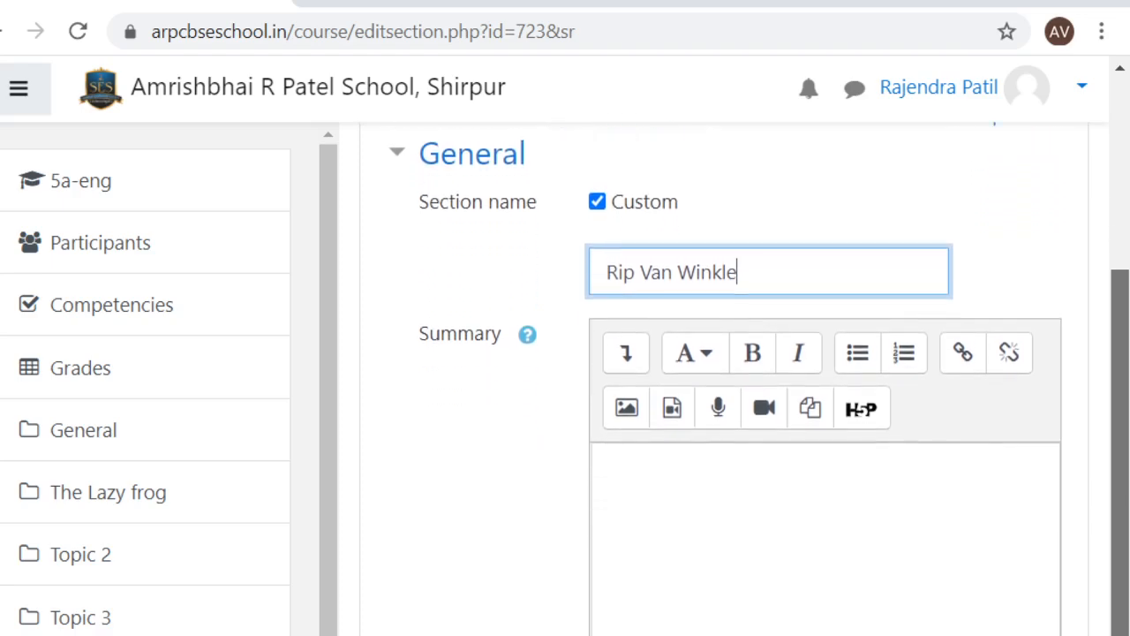
click(780, 515)
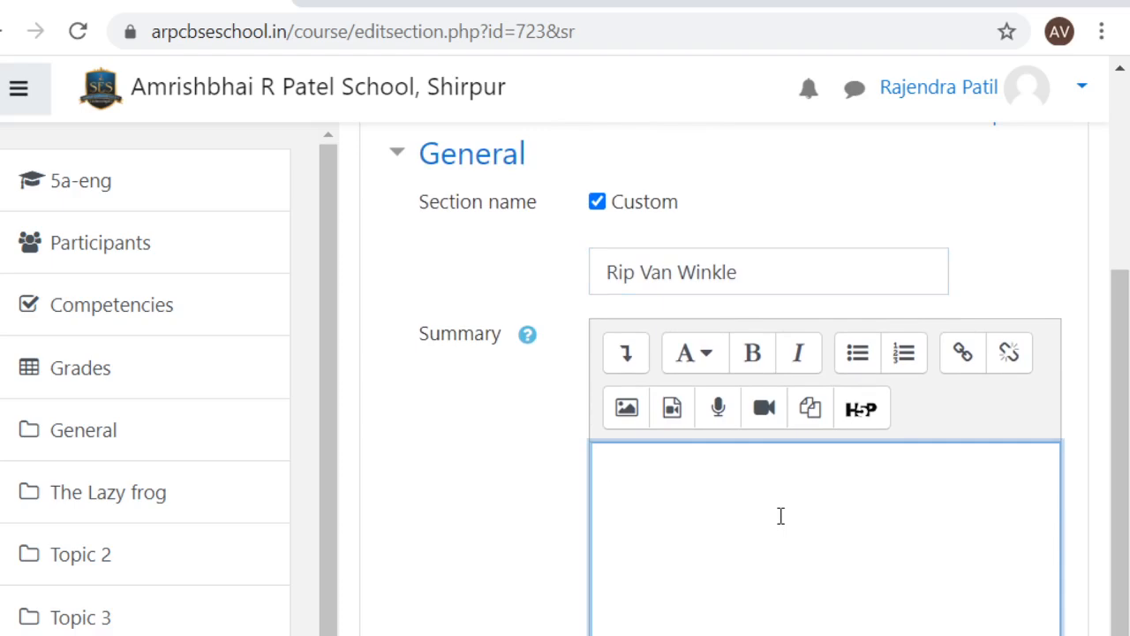
text(E- notes)
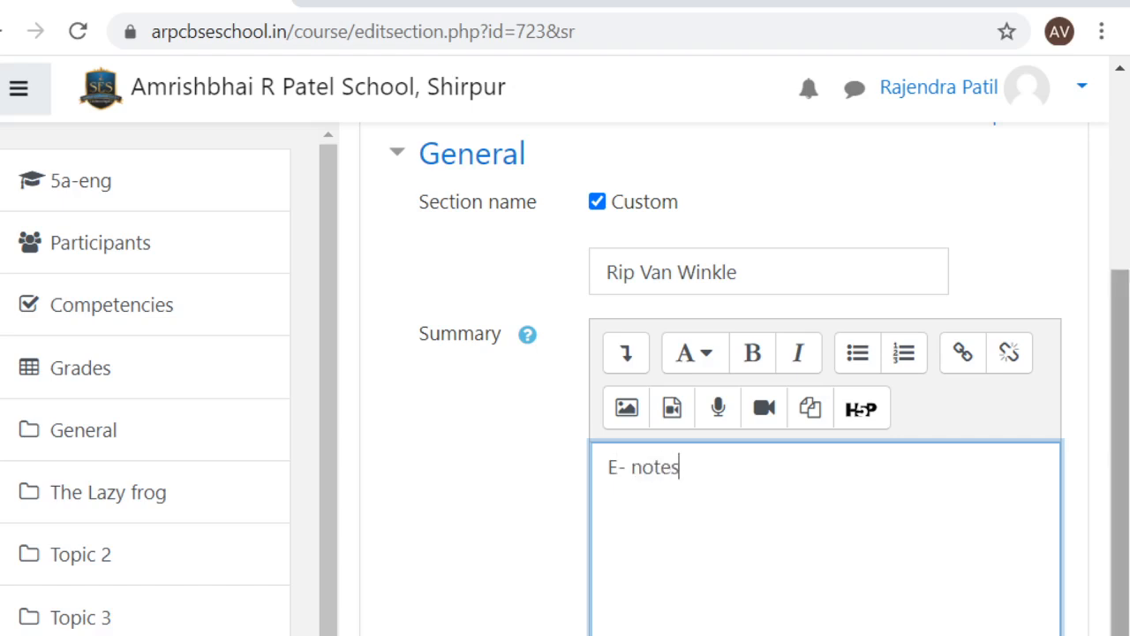
scroll(761, 383, down, 2)
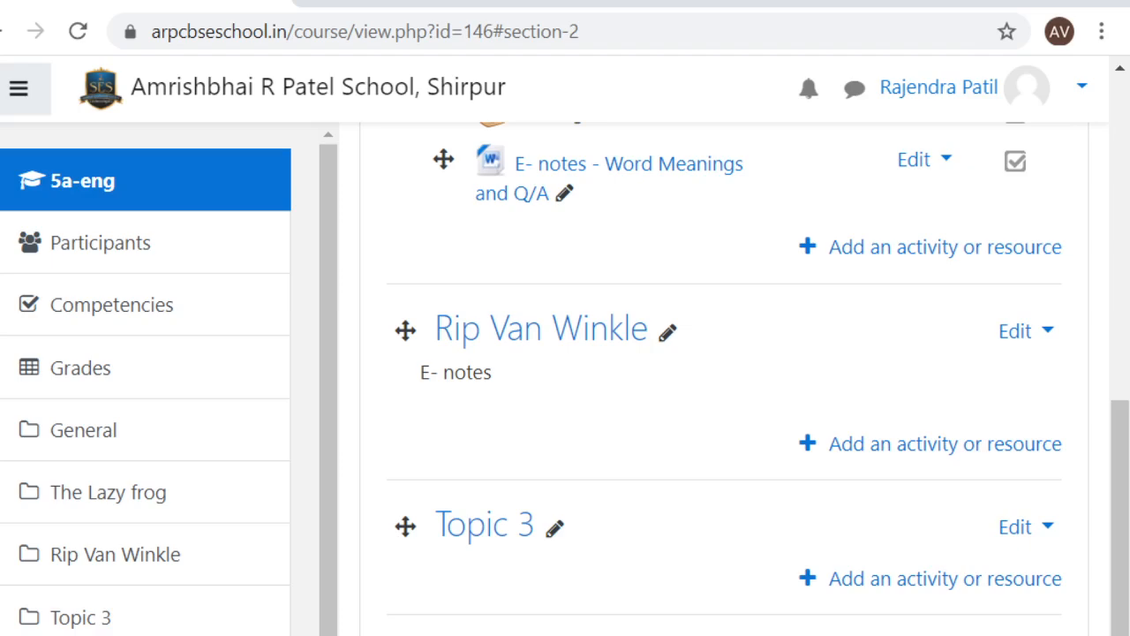
- Add a File resource to the Rip Van Winkle topic and name it "E-notes - Word Meanings"
click(964, 450)
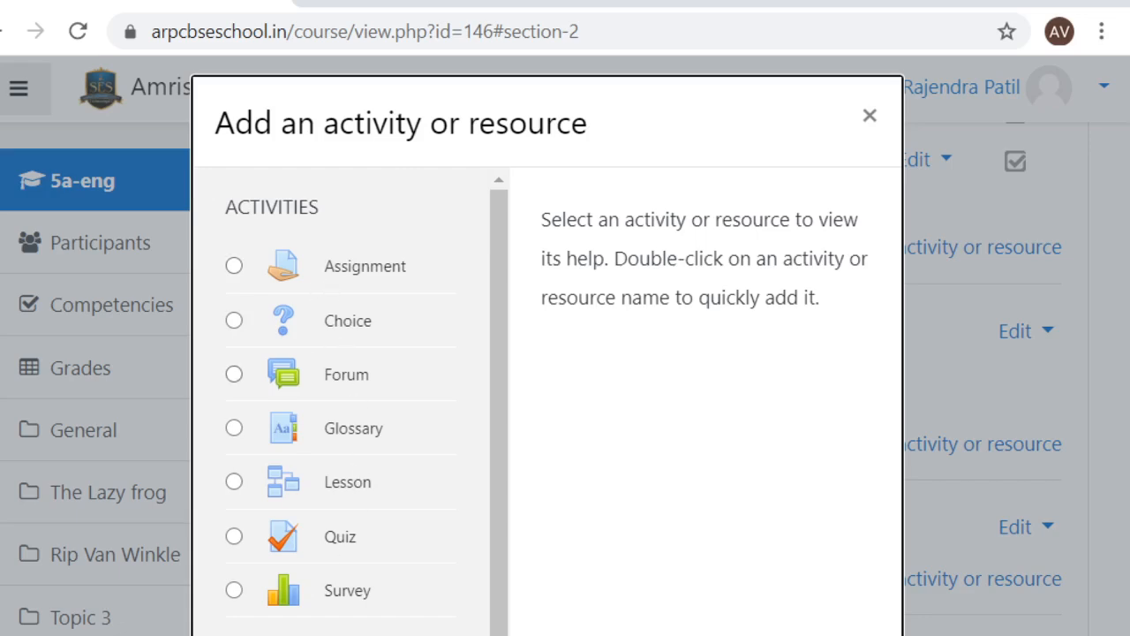
click(234, 635)
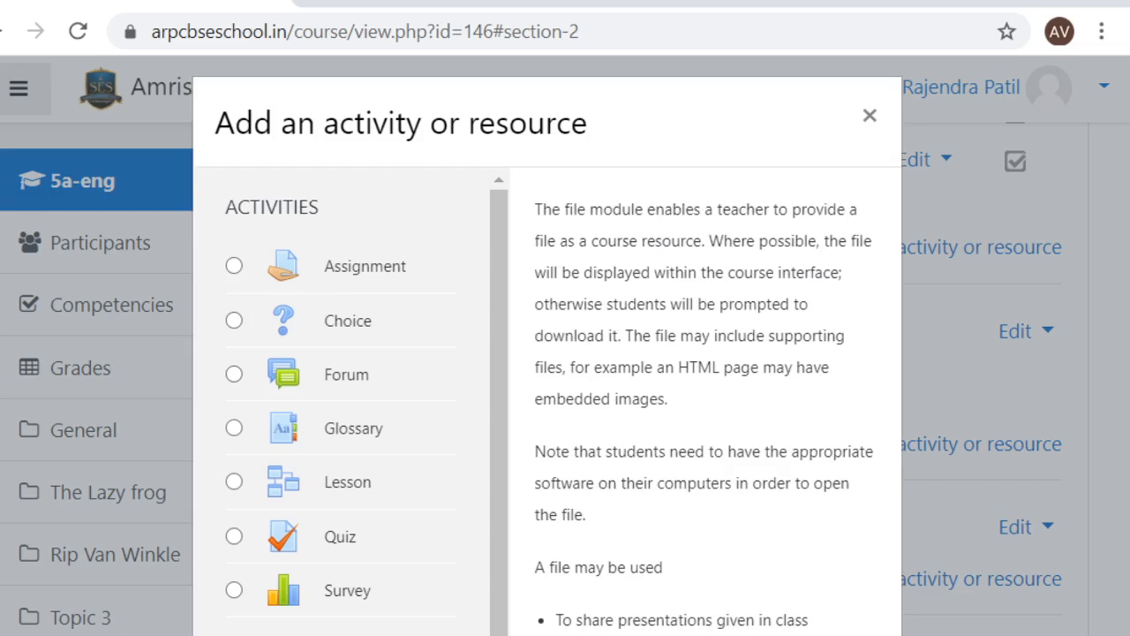
click(506, 635)
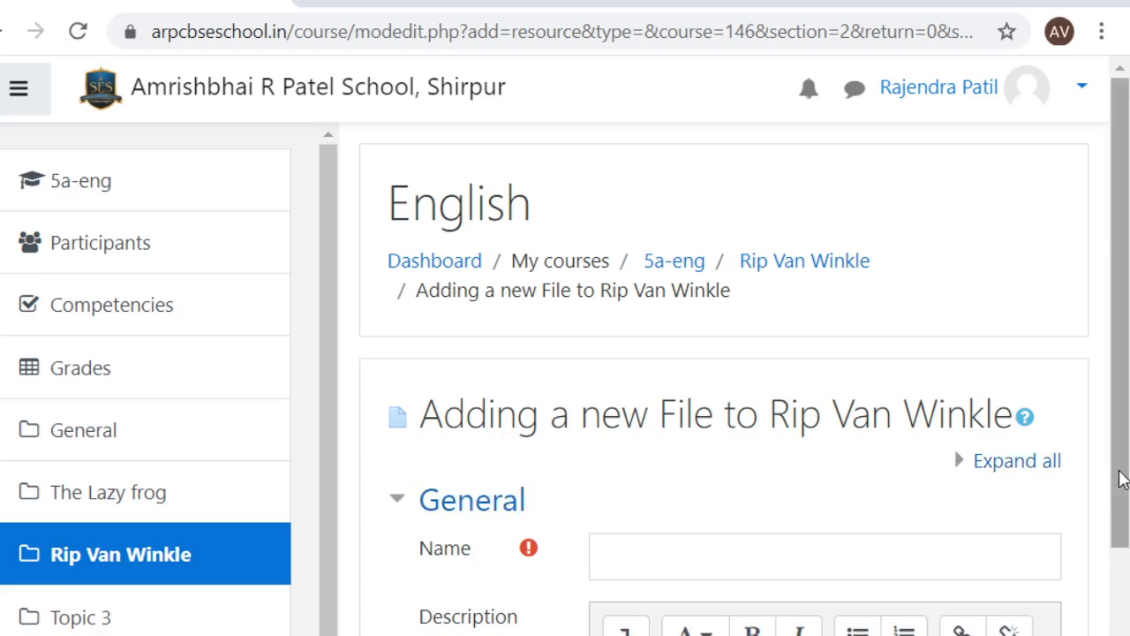
scroll(1120, 478, down, 1)
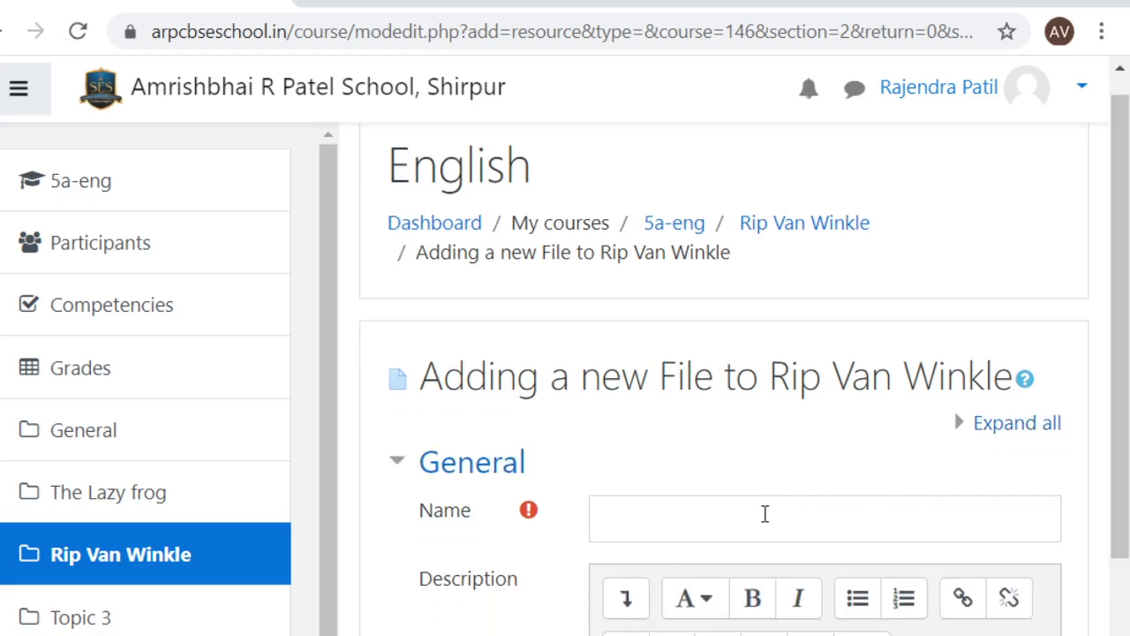
click(765, 514)
text(E)
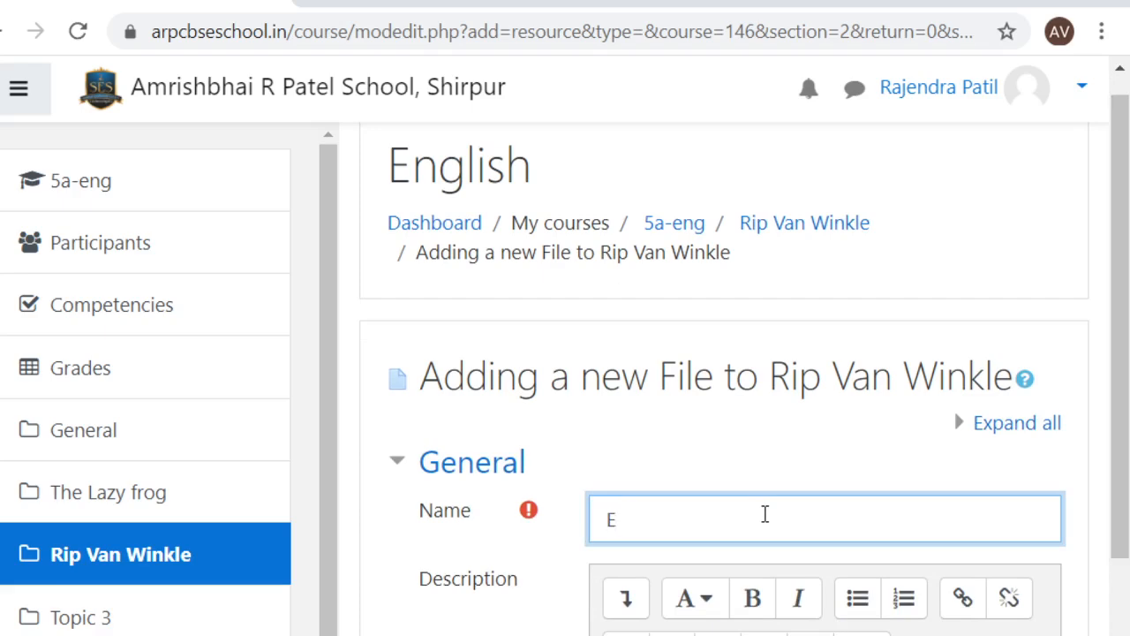
text(-notes - Word)
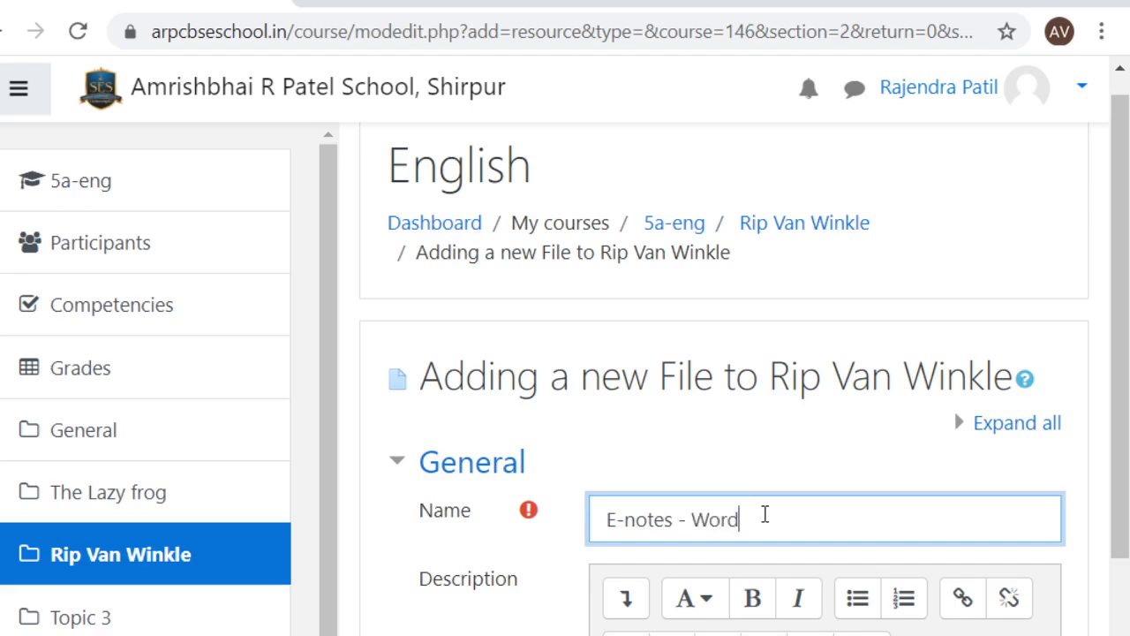
text( Meaning)
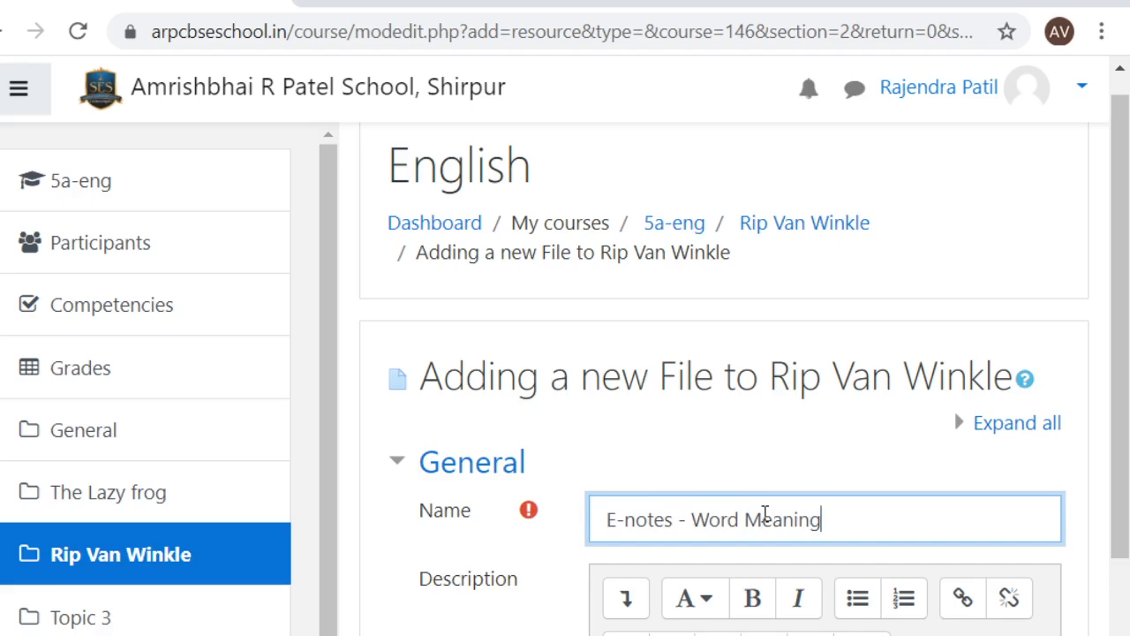
text(s)
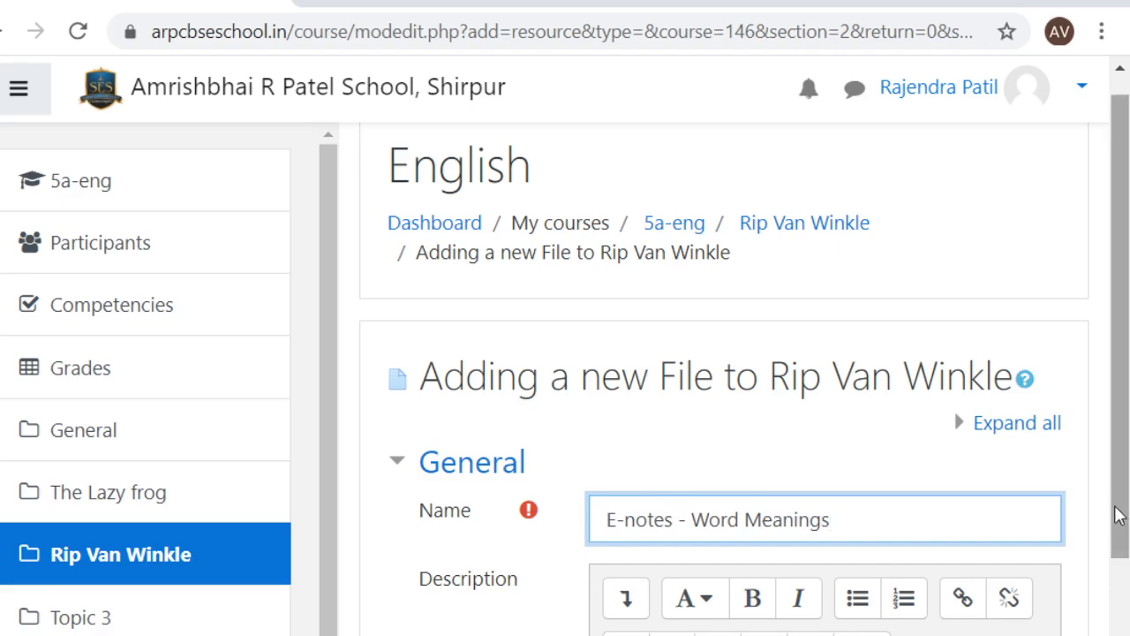
- Leave the description empty and upload fractions.docx from the computer as the resource's file
scroll(972, 556, down, 3)
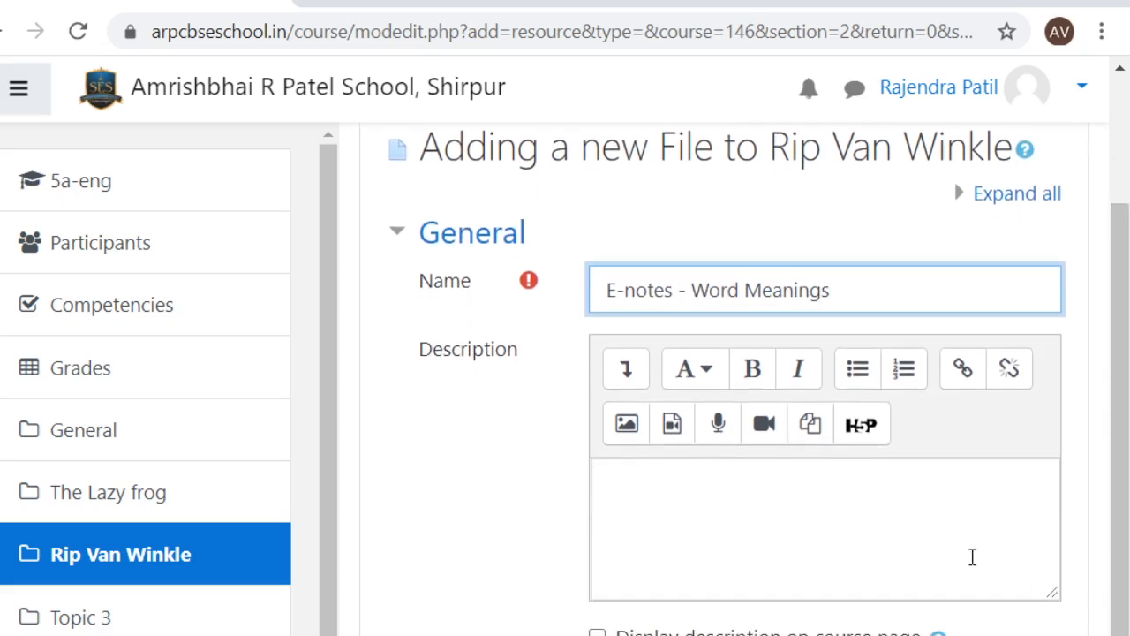
click(920, 512)
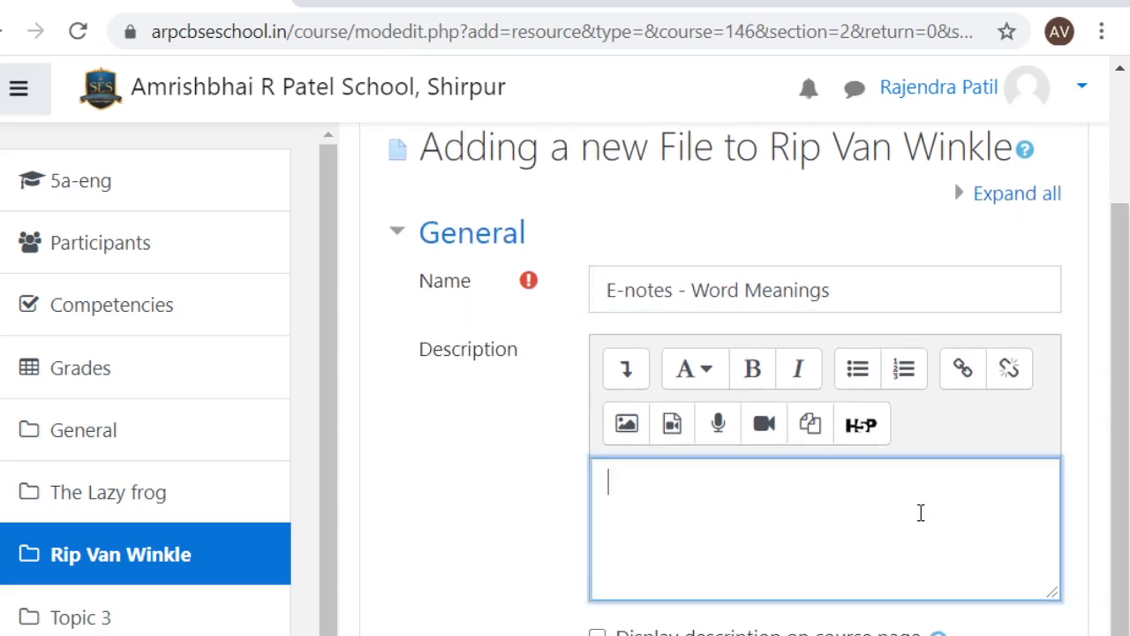
scroll(1120, 565, down, 1)
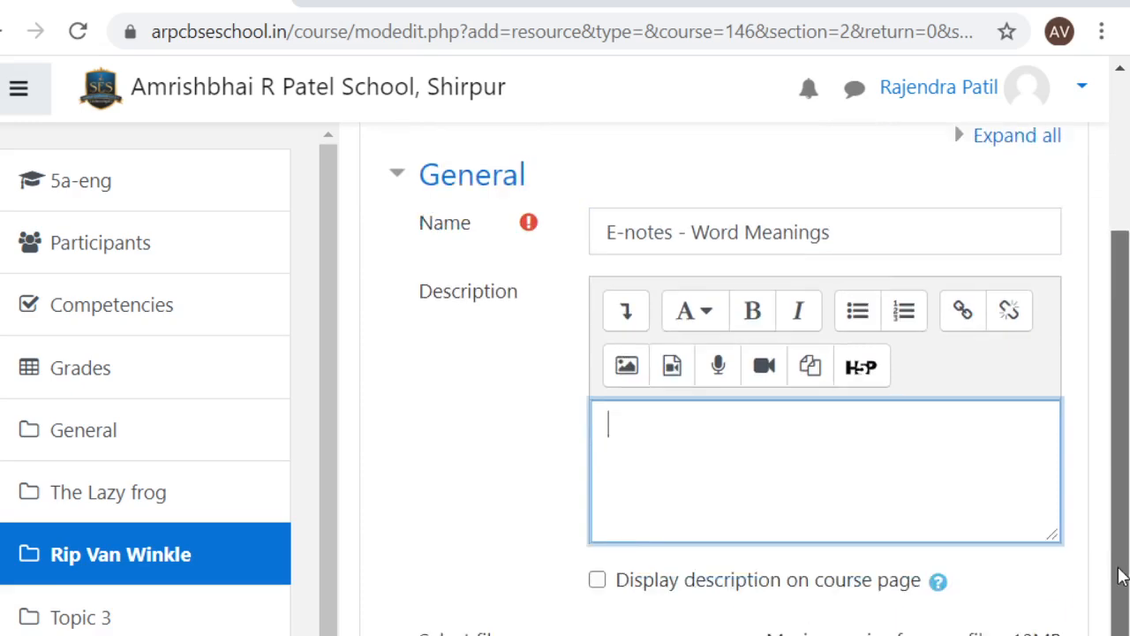
scroll(1119, 574, down, 3)
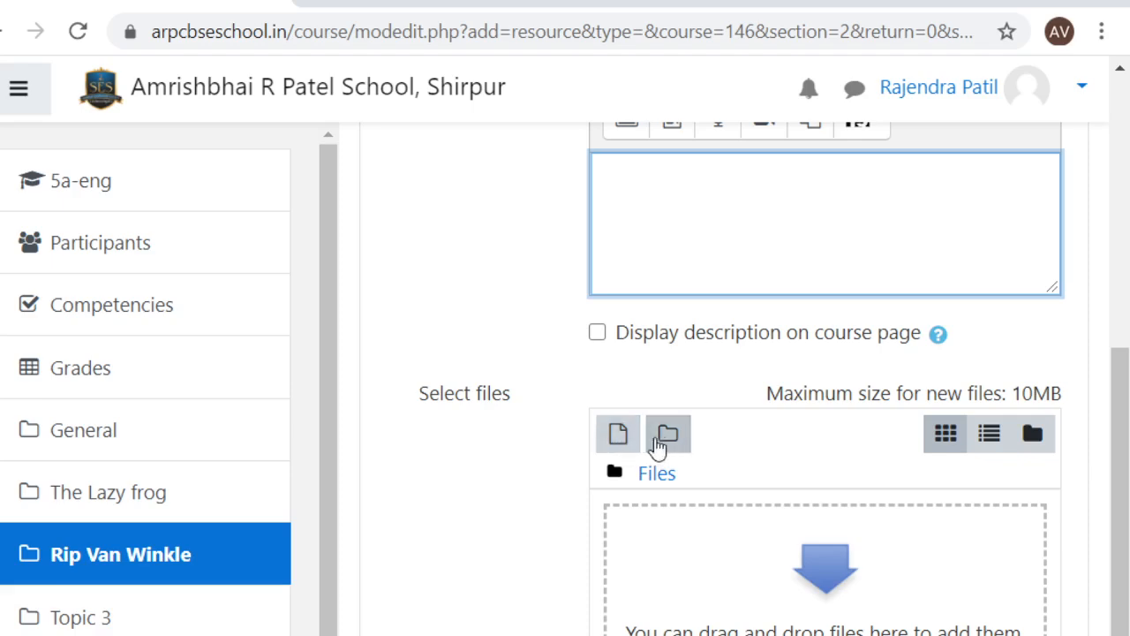
click(624, 446)
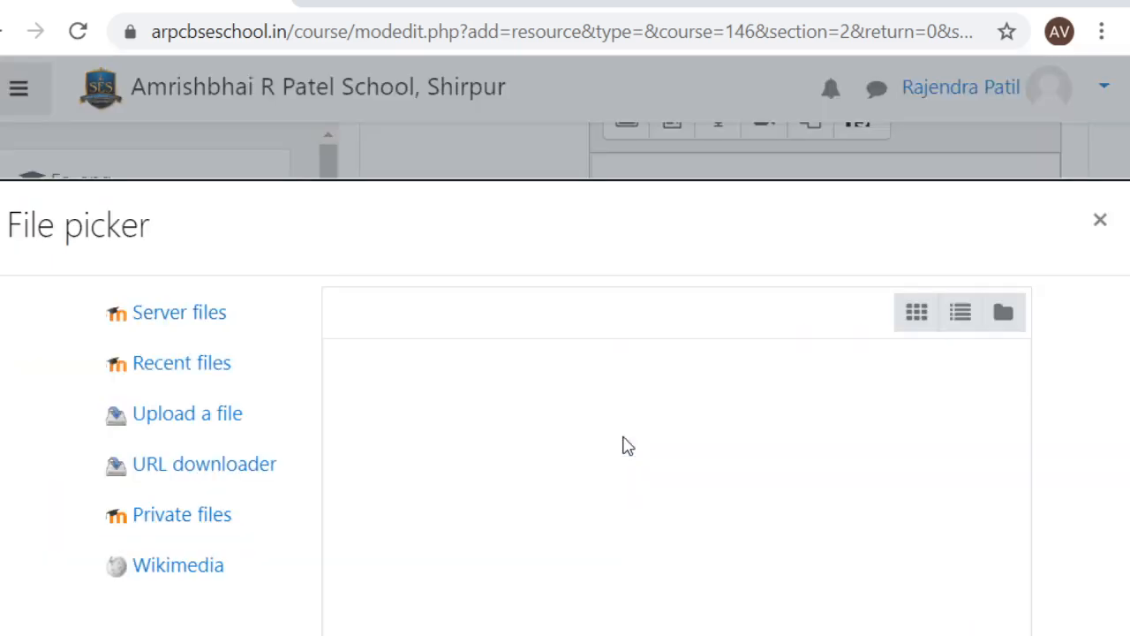
click(196, 429)
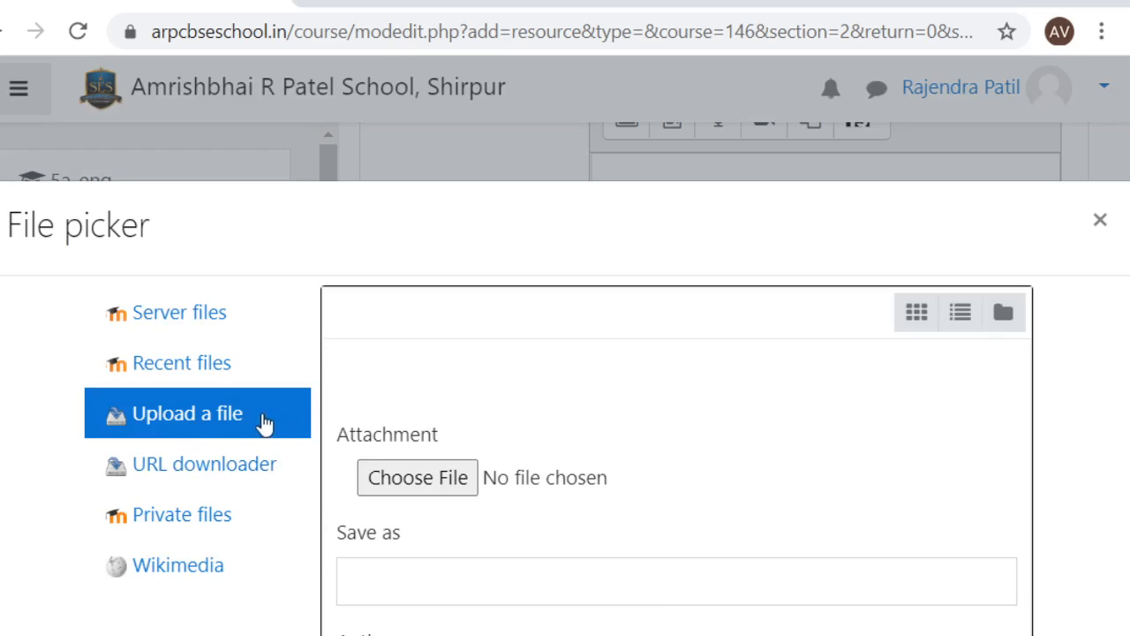
click(421, 491)
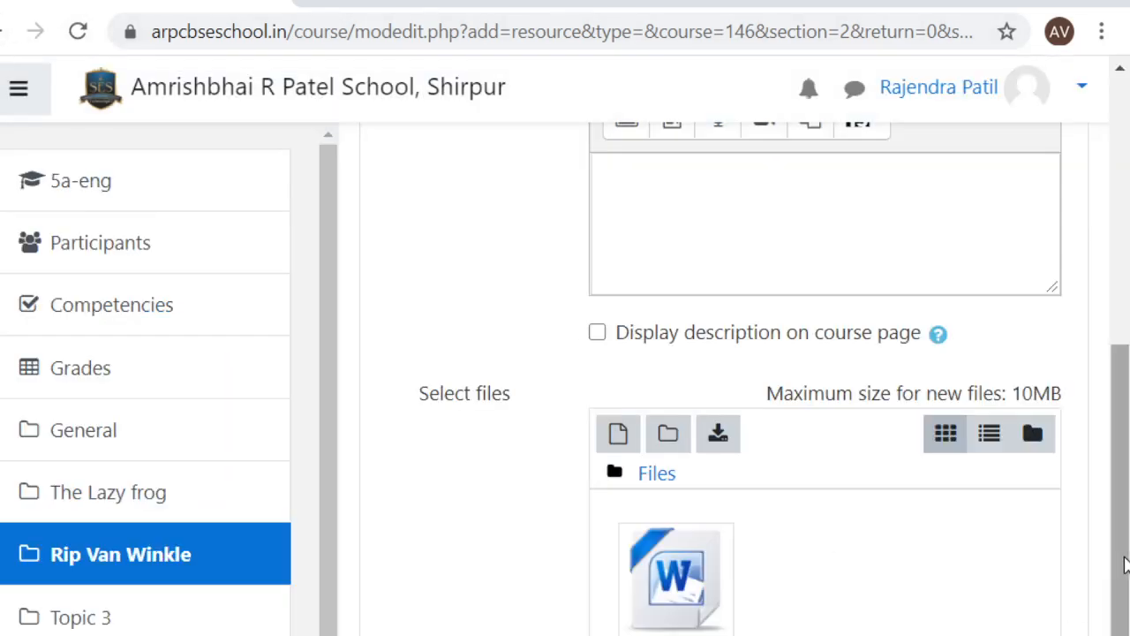
- Enable the expected completion date in the activity completion settings and save the file resource, returning to the course
scroll(1122, 556, down, 4)
scroll(707, 397, down, 1)
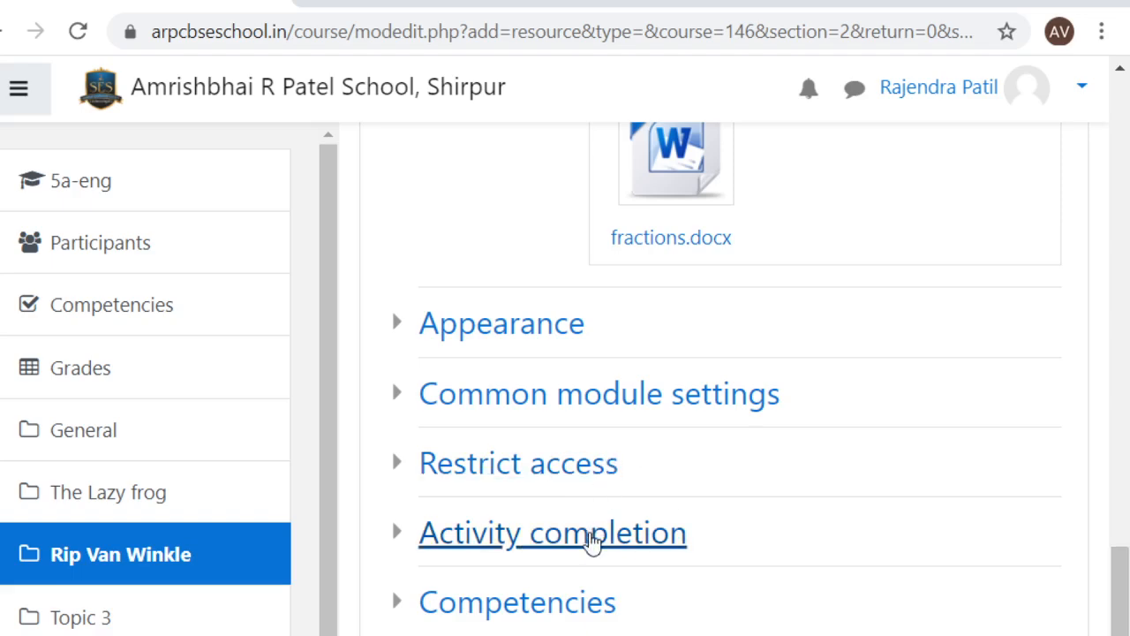
click(592, 539)
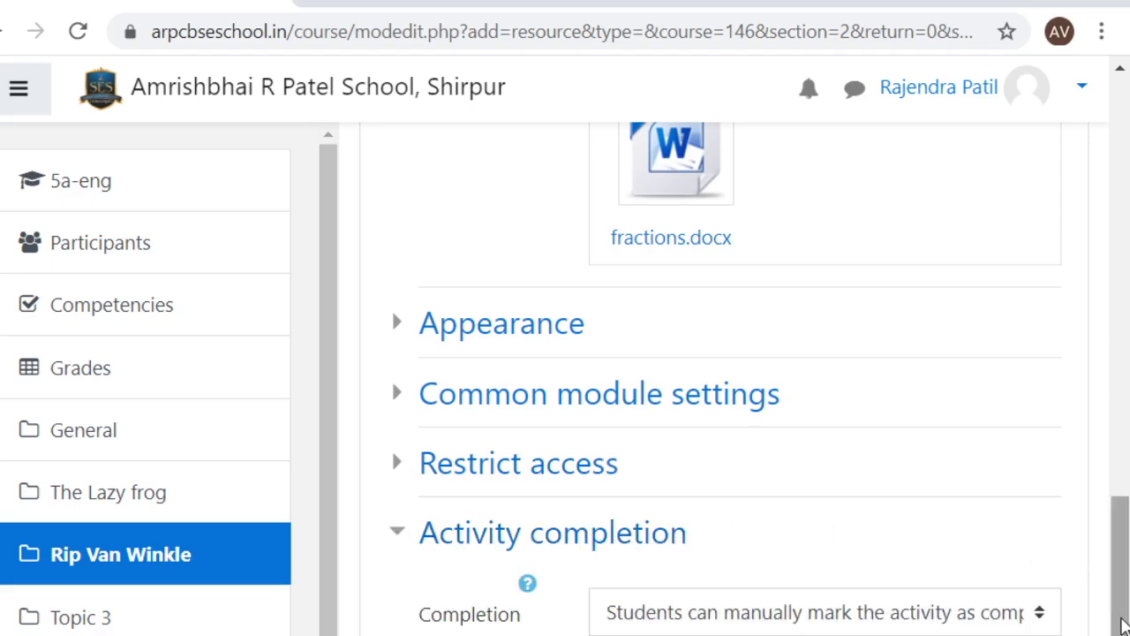
scroll(1123, 625, down, 2)
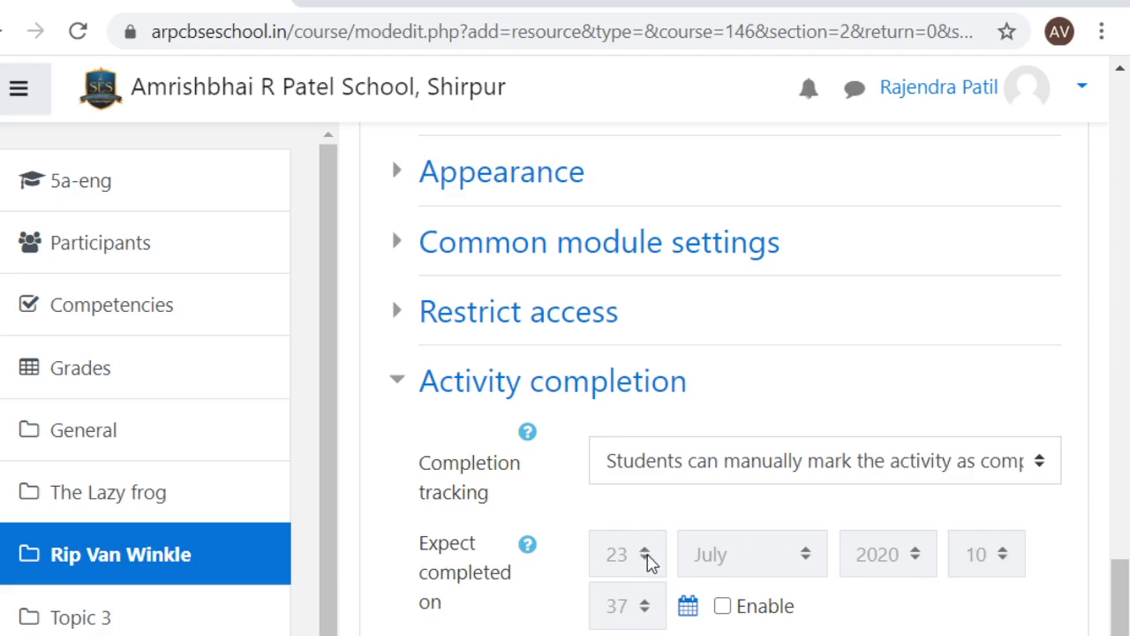
click(727, 611)
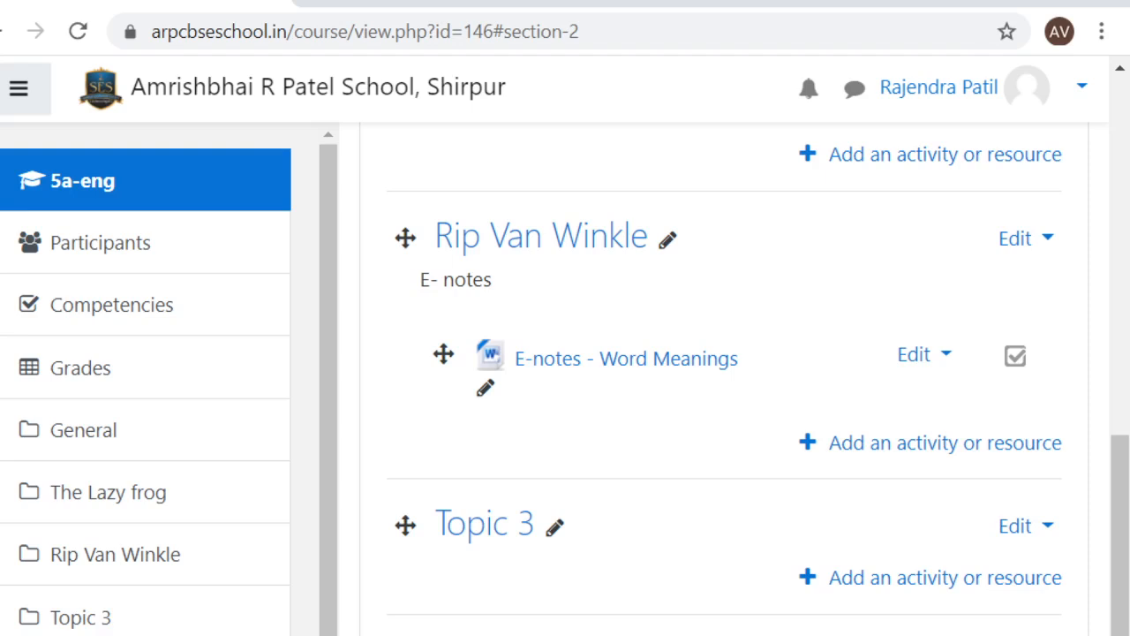
- Start adding a new Assignment activity to the Rip Van Winkle topic
click(906, 444)
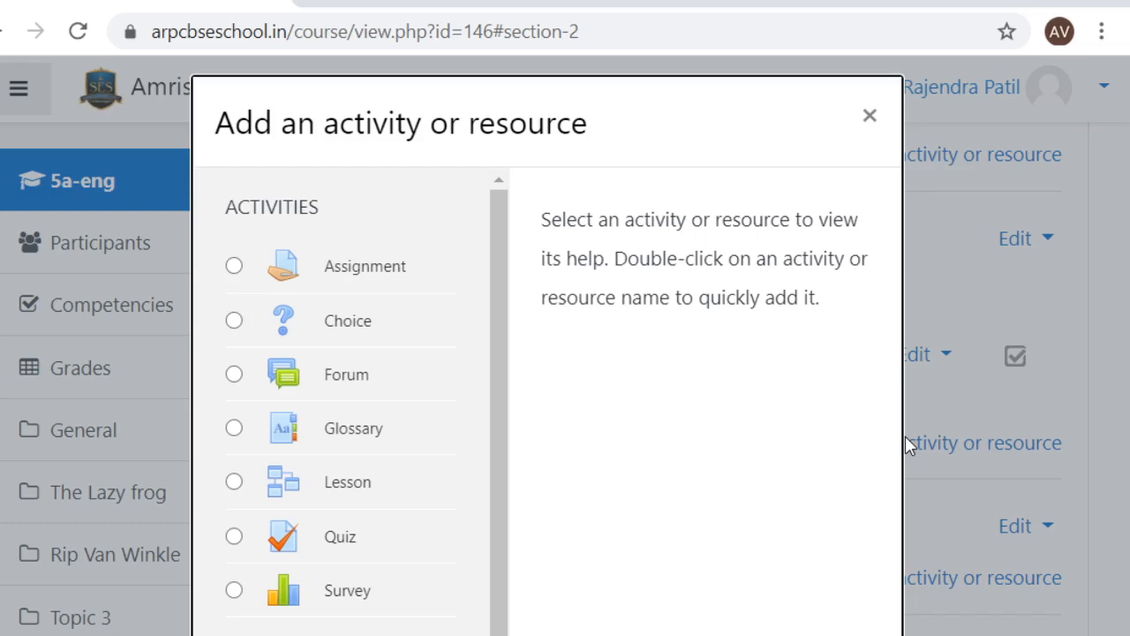
click(873, 116)
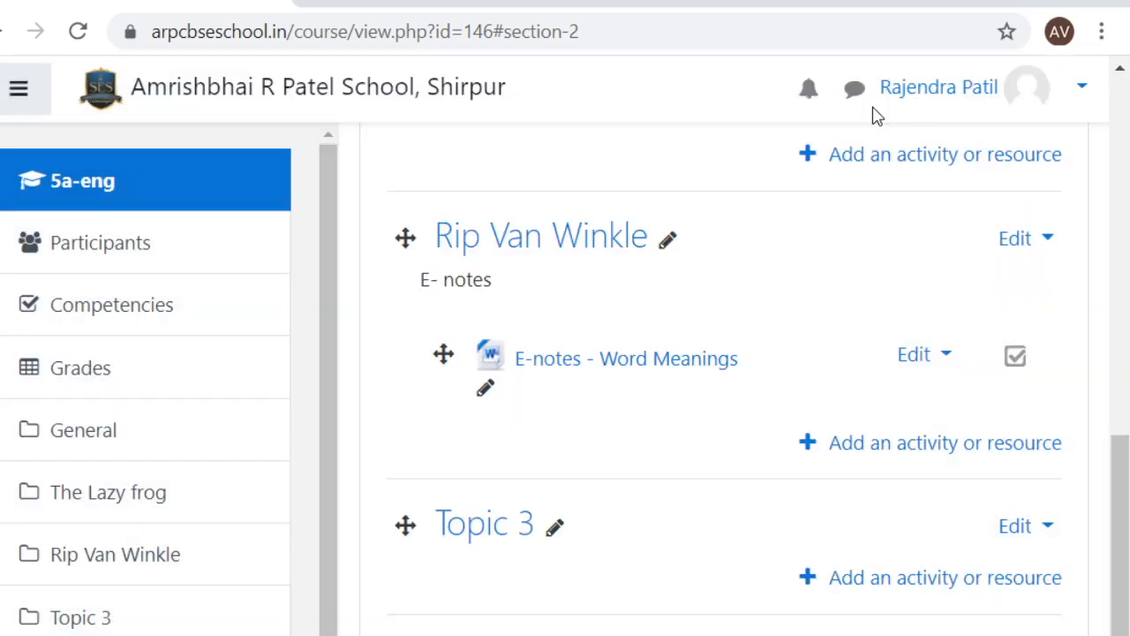
click(911, 465)
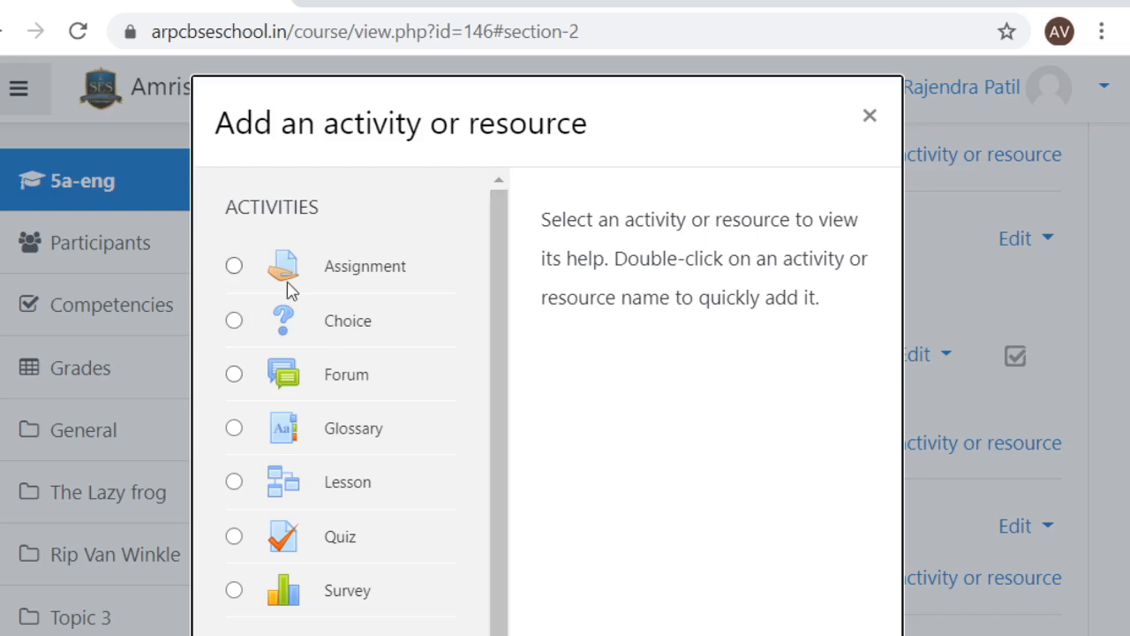
click(235, 267)
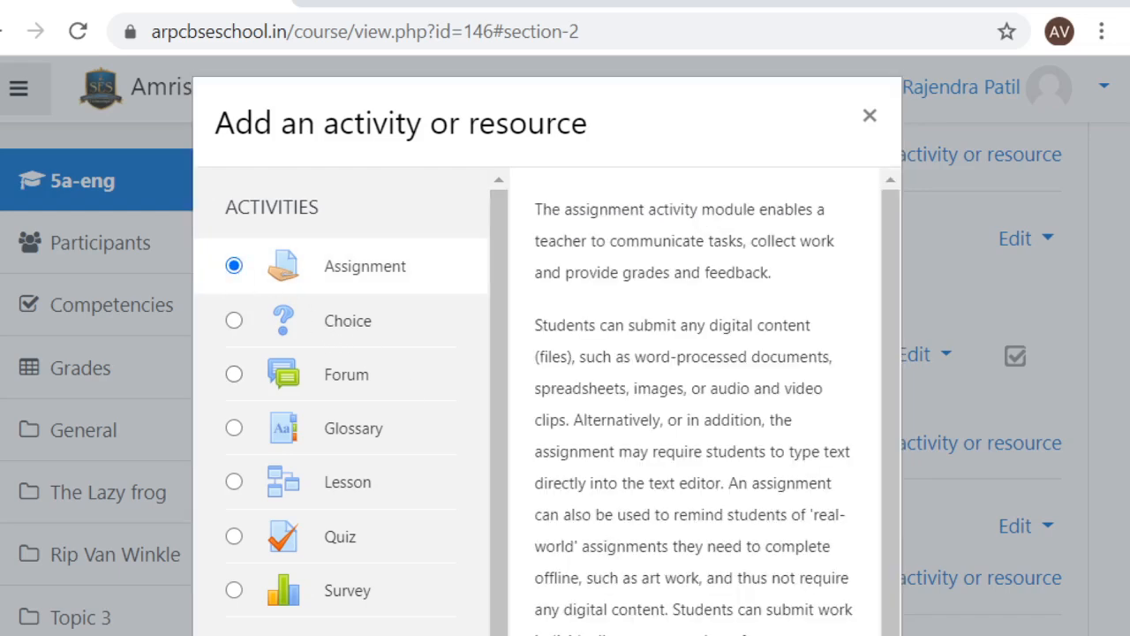
key(Return)
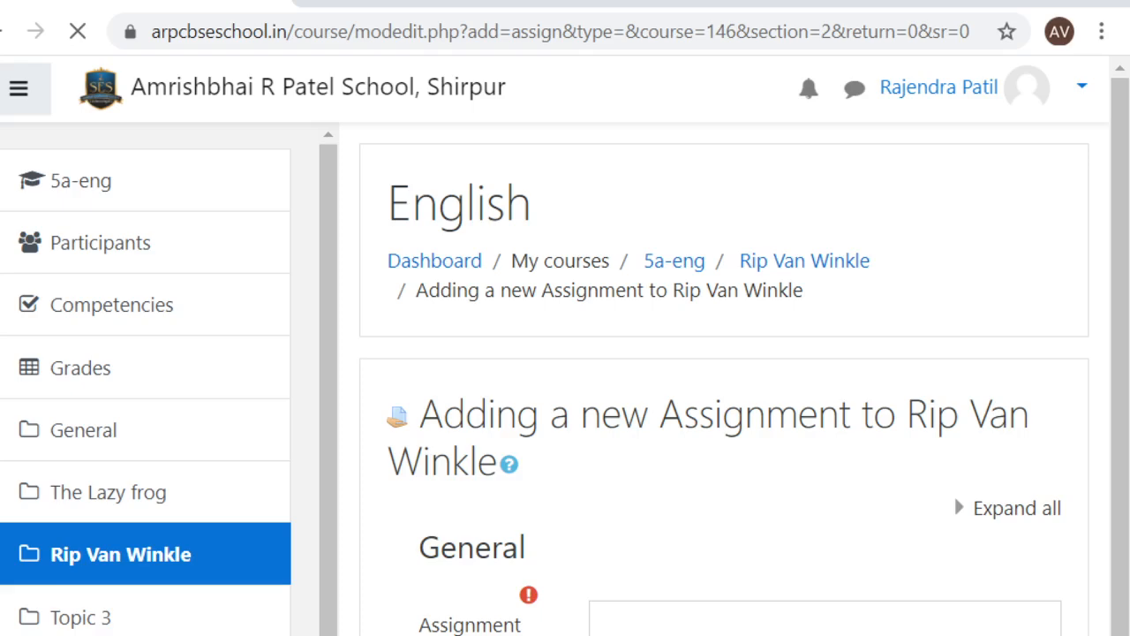
- Name the new assignment "Rip Van Winkle" and enter "Q/A" as its description
click(681, 609)
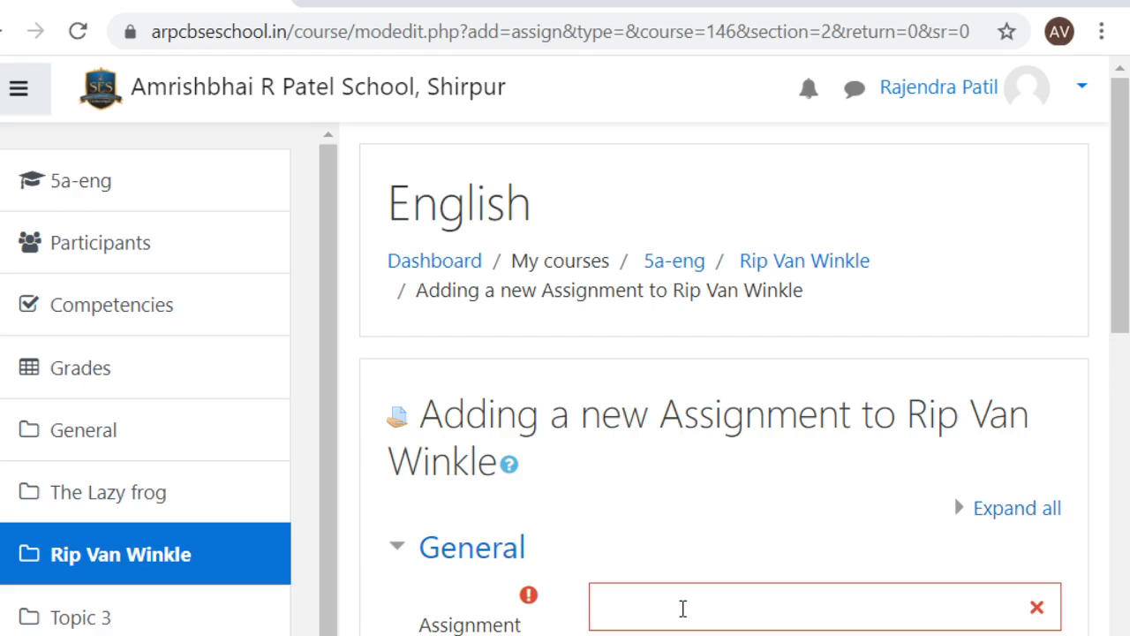
click(683, 608)
text(R)
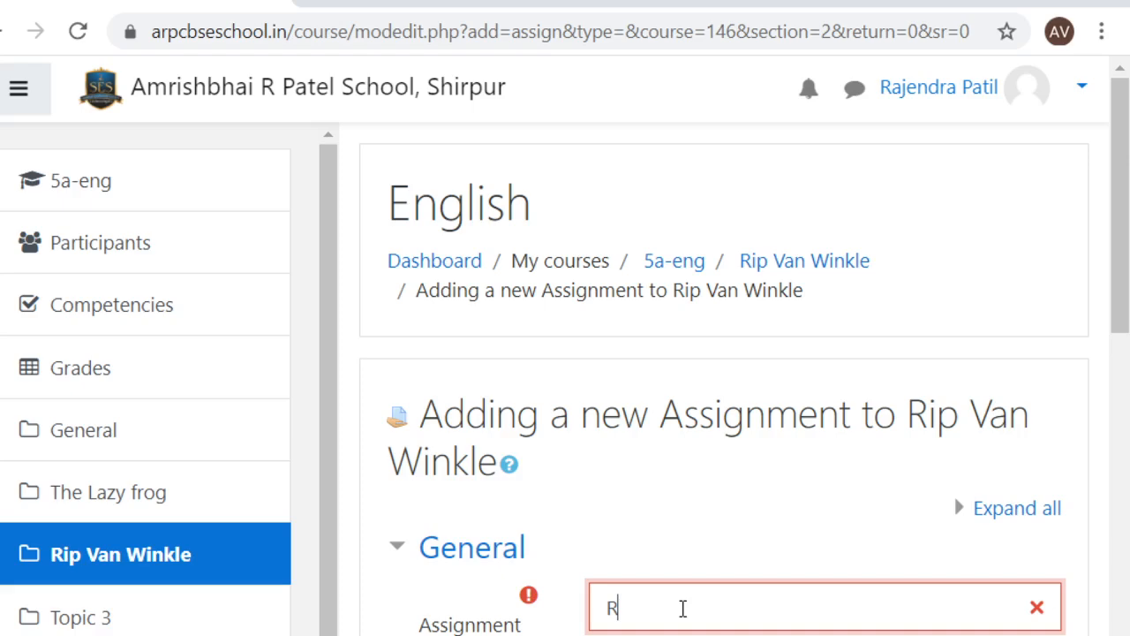
text(ip Van Winkle)
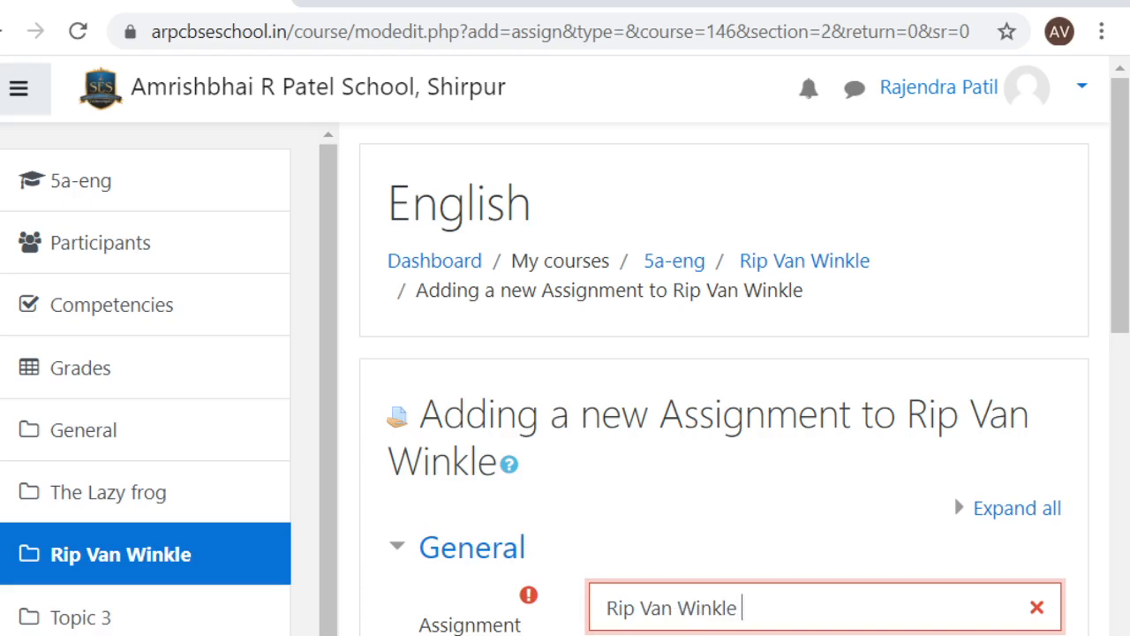
drag(1122, 283, 1121, 360)
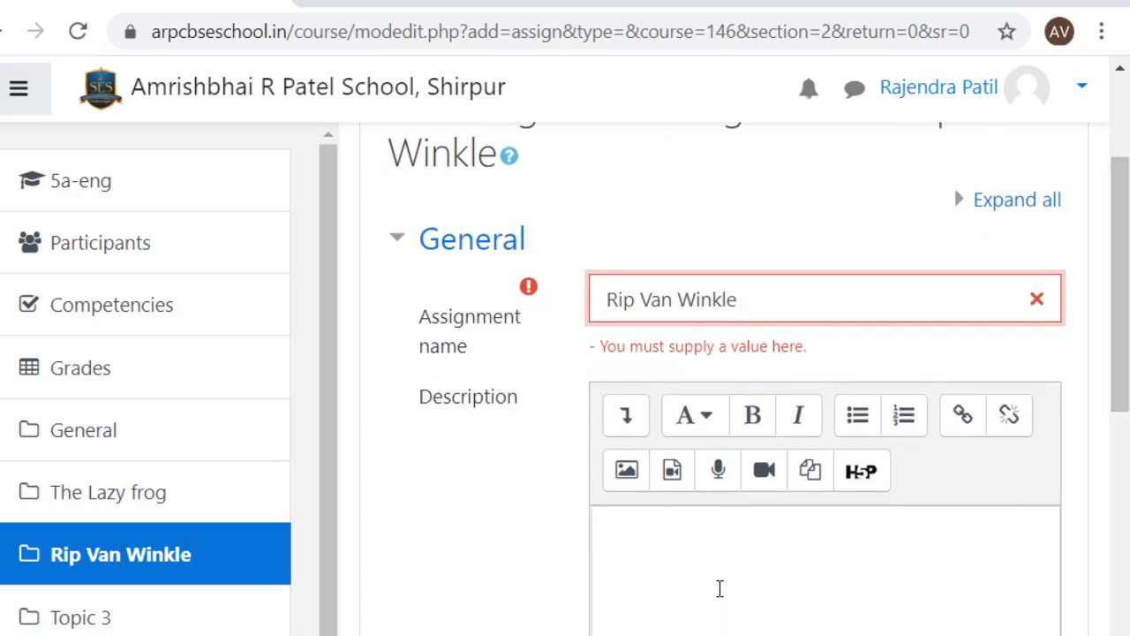
click(720, 588)
text(Q/A)
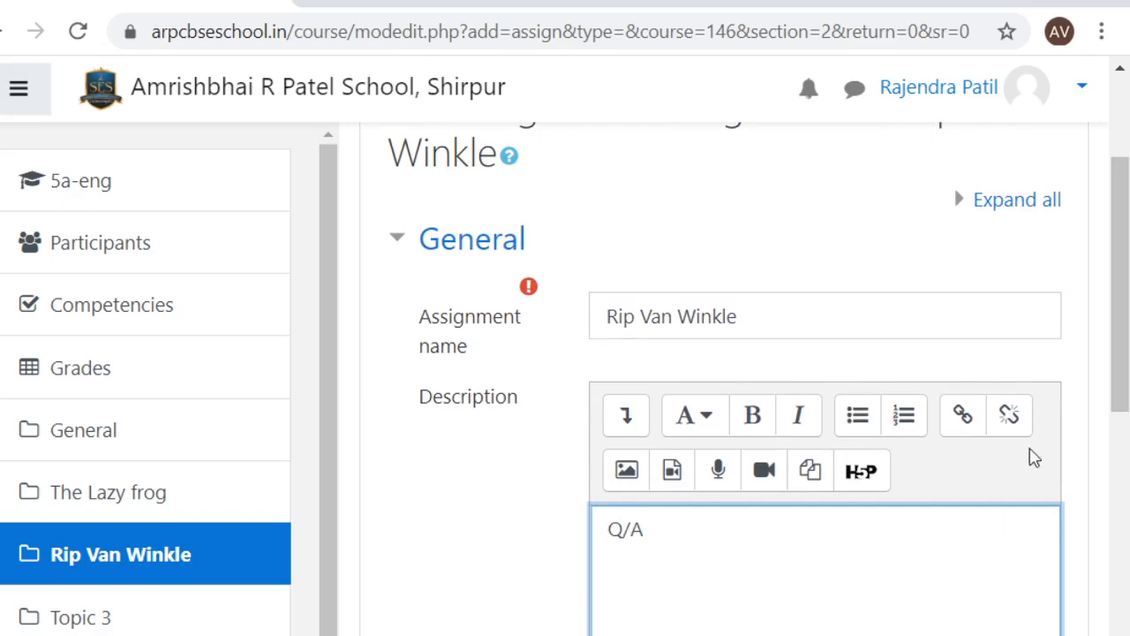
- Upload the Class V Word document from the computer to the assignment's additional files
drag(1121, 362, 954, 521)
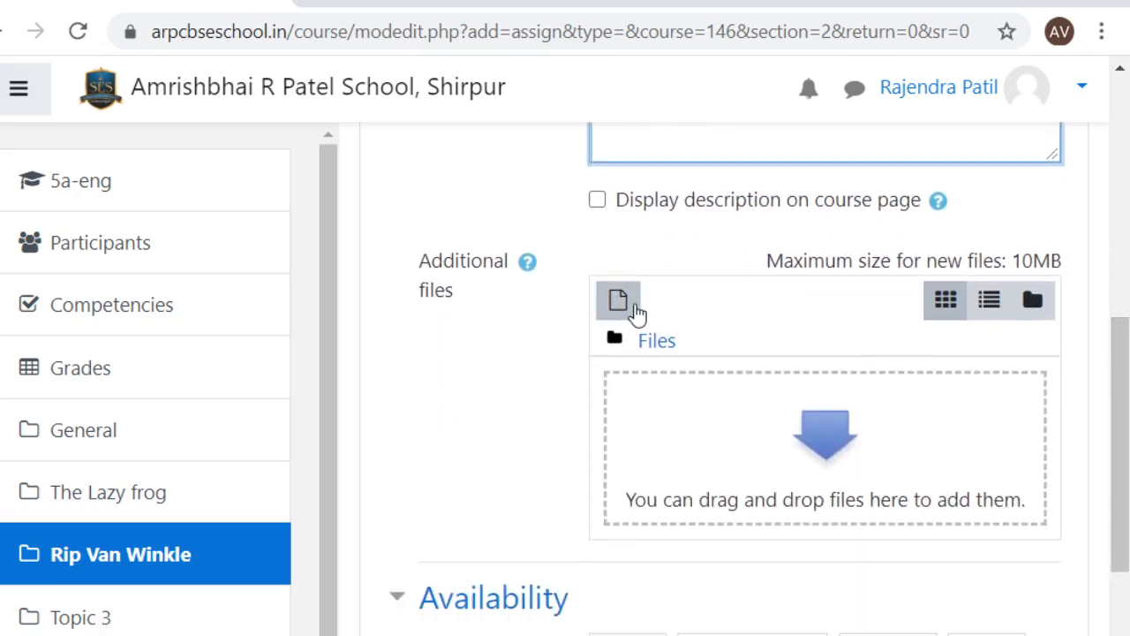
click(618, 302)
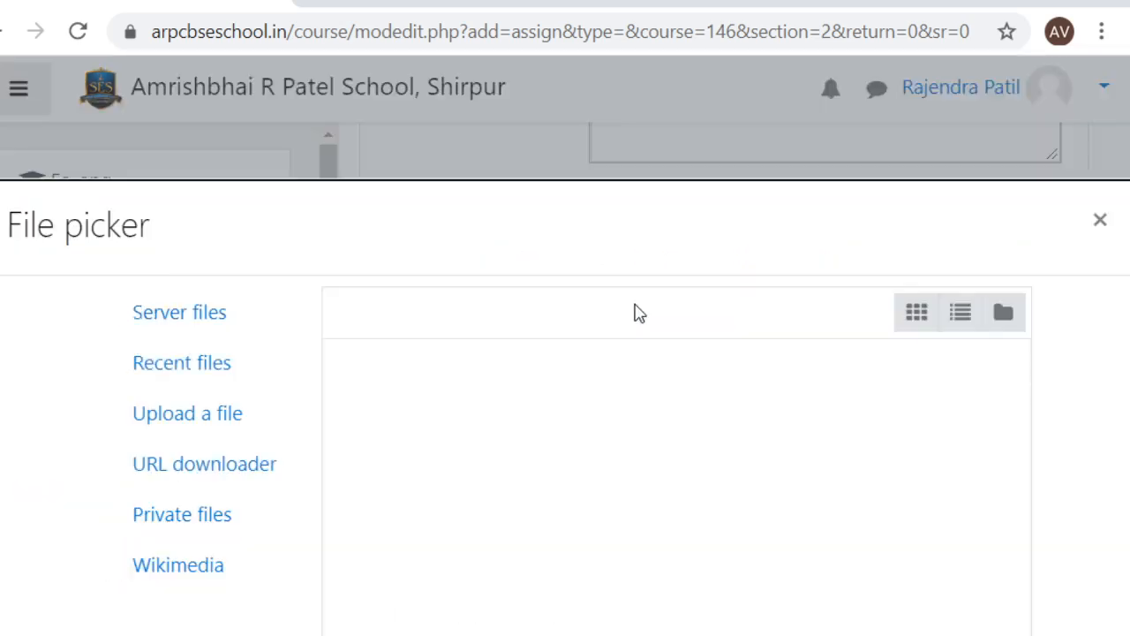
click(186, 422)
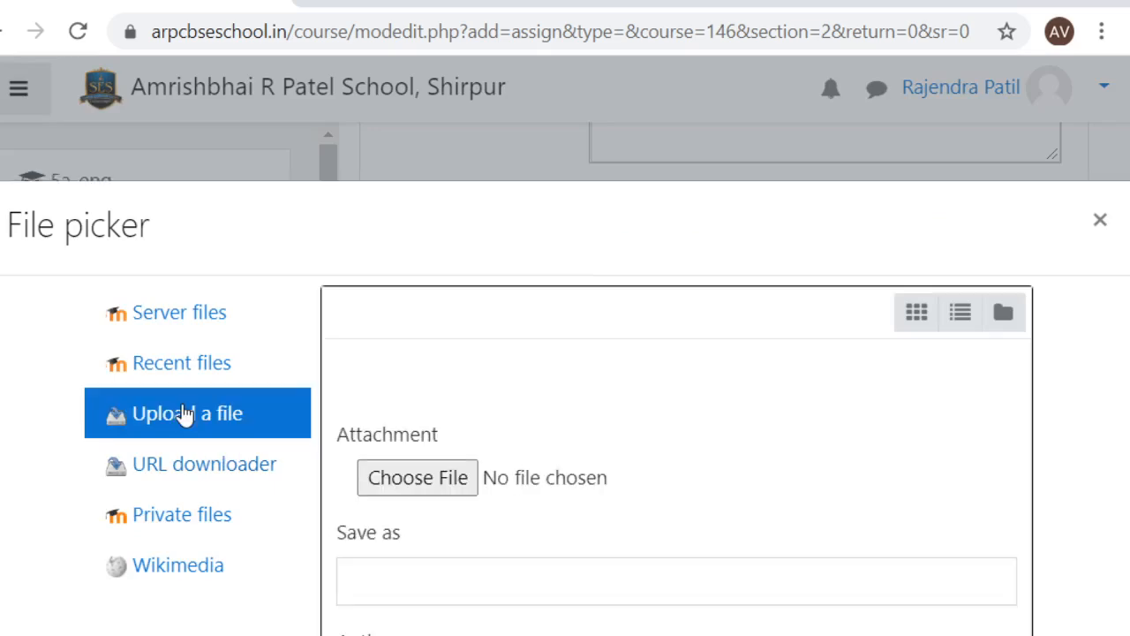
click(414, 482)
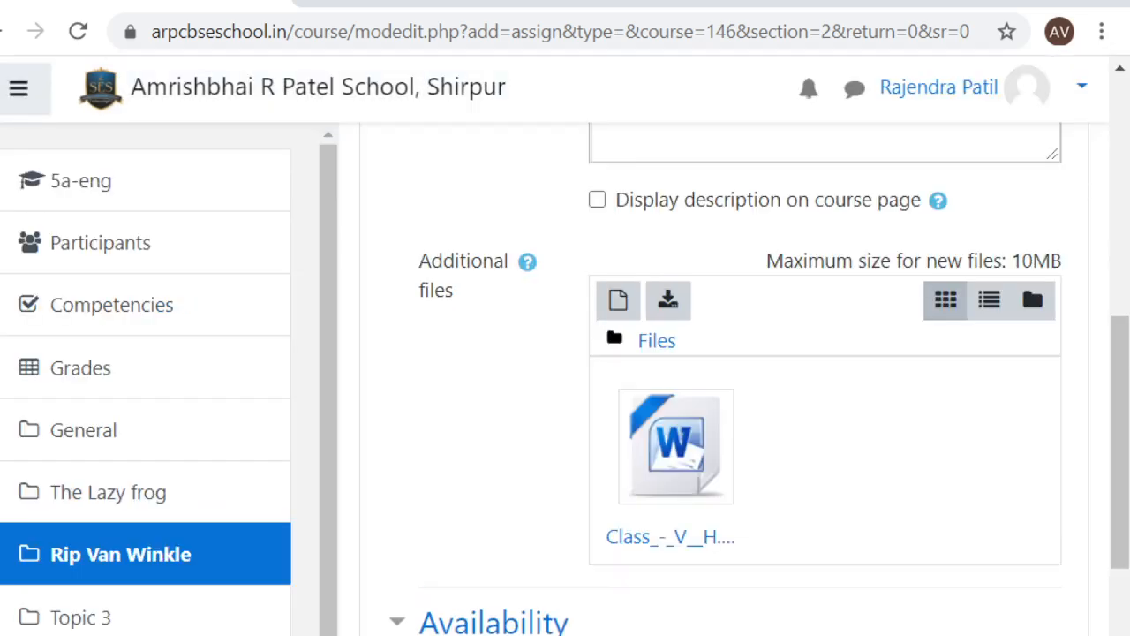
- Keep the default availability dates and submission settings and save the assignment, returning to the course
drag(1118, 521, 1125, 615)
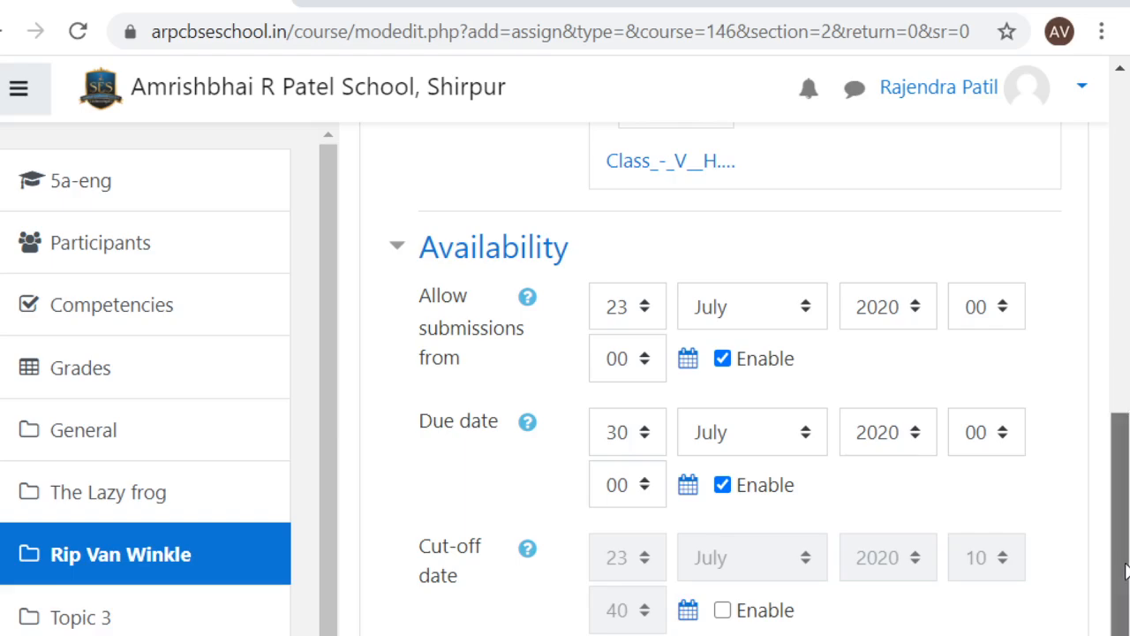
scroll(1121, 570, down, 4)
scroll(760, 378, down, 3)
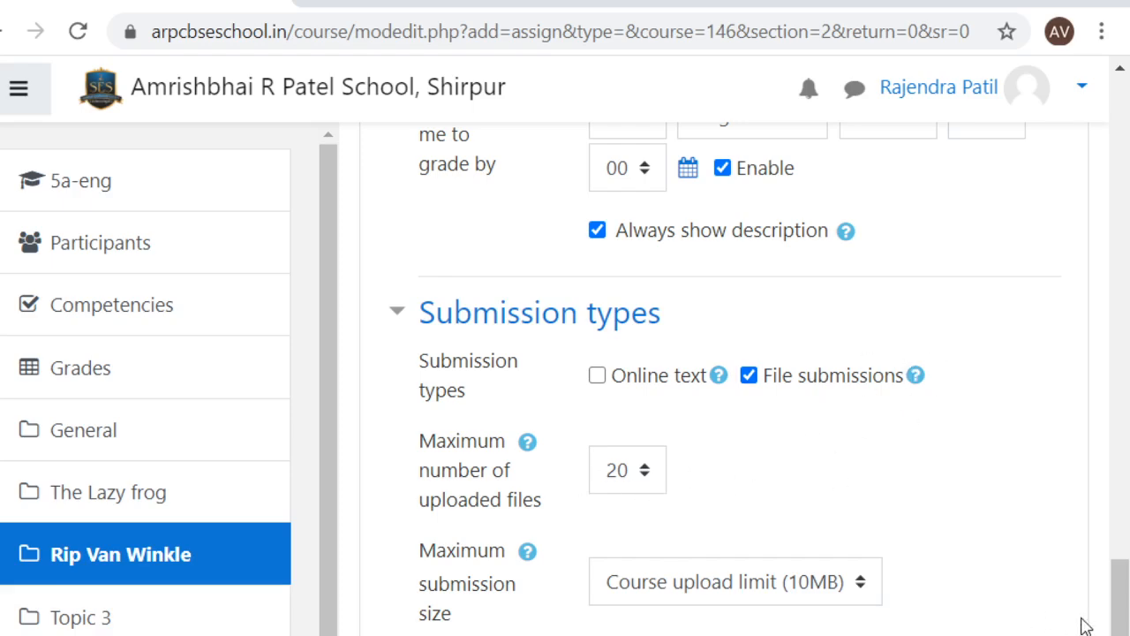
scroll(892, 392, down, 3)
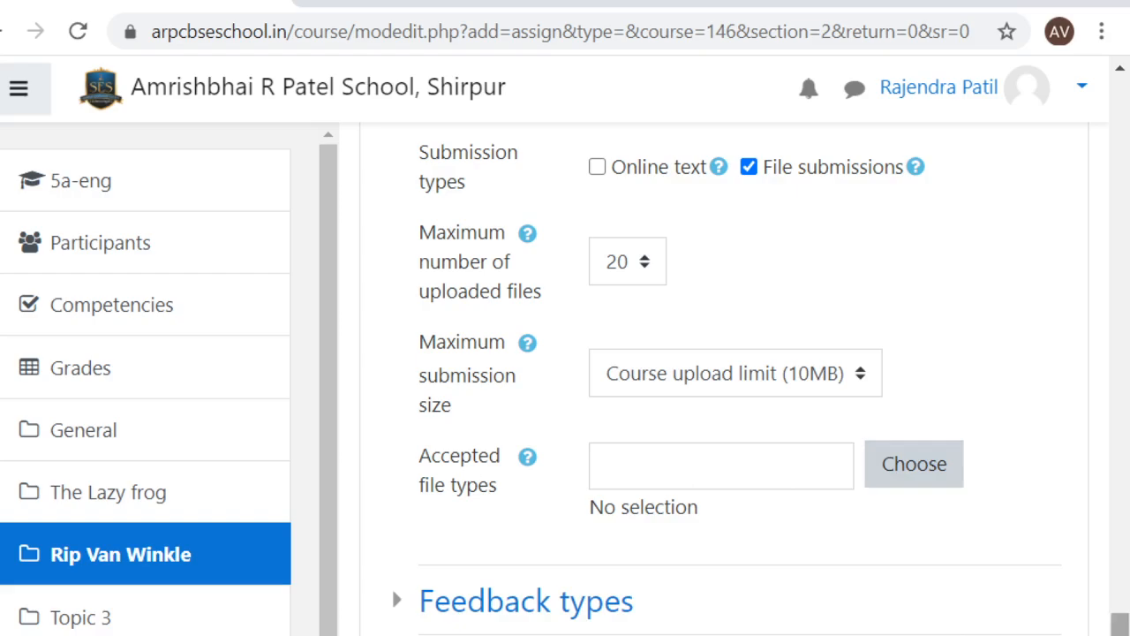
scroll(391, 378, down, 5)
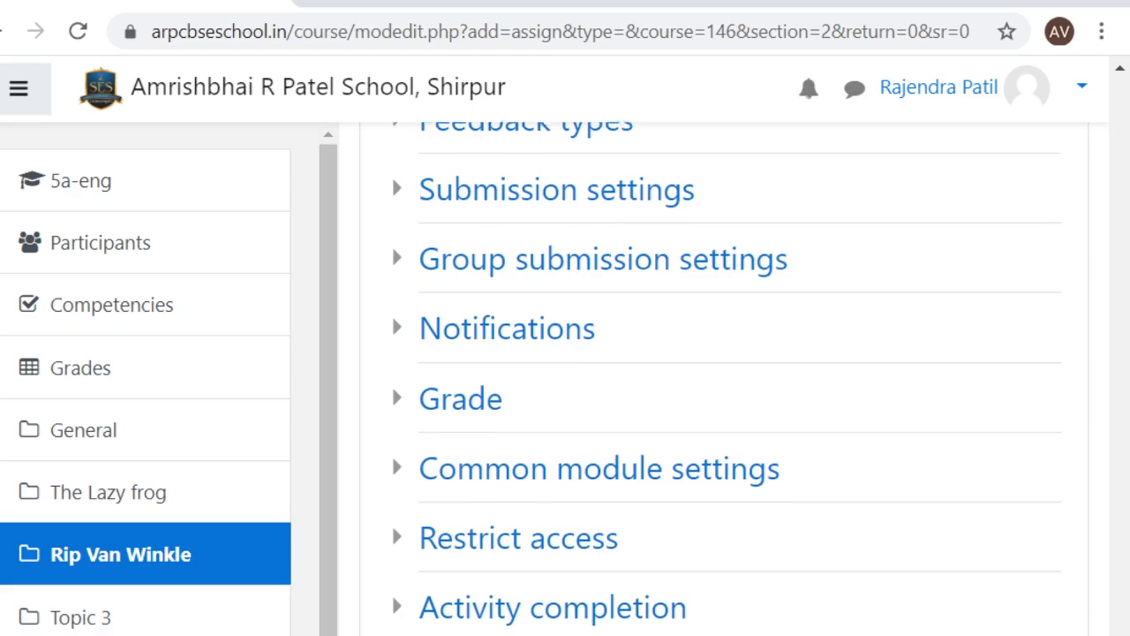
scroll(391, 384, down, 1)
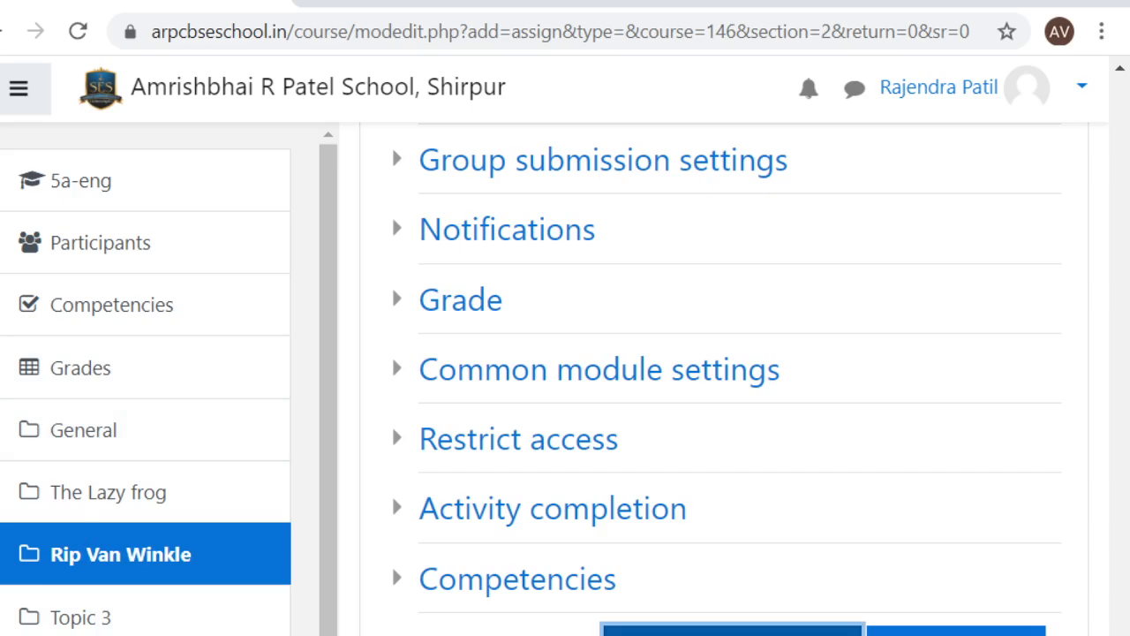
click(733, 629)
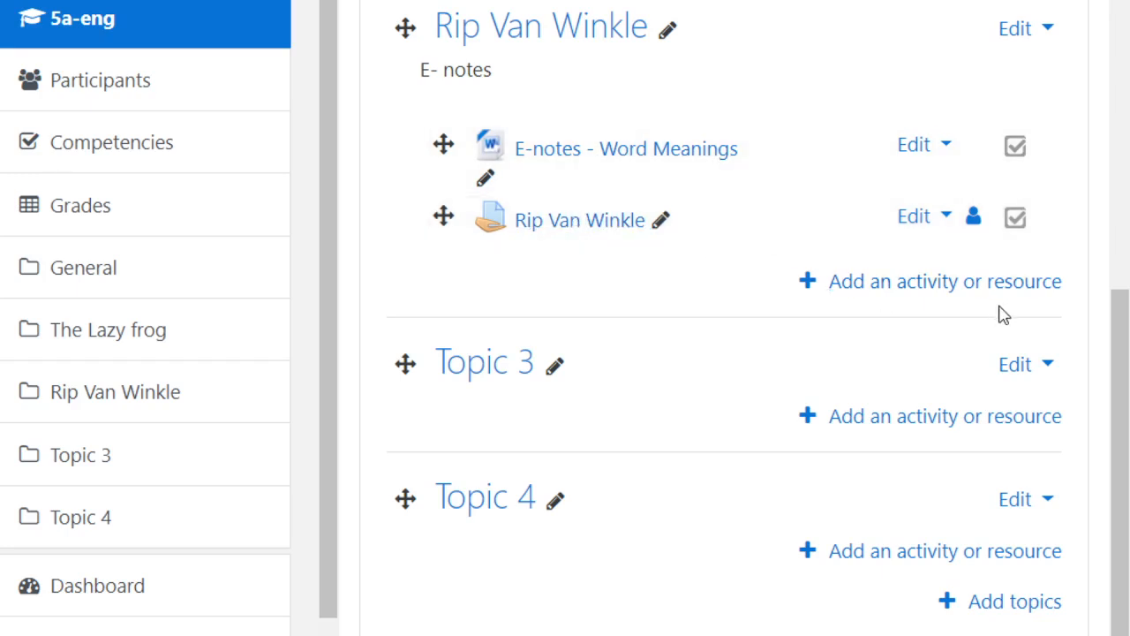
- Start adding a URL resource to the Rip Van Winkle topic and name it "Rip Van Winkle - Teacher's Video"
click(929, 291)
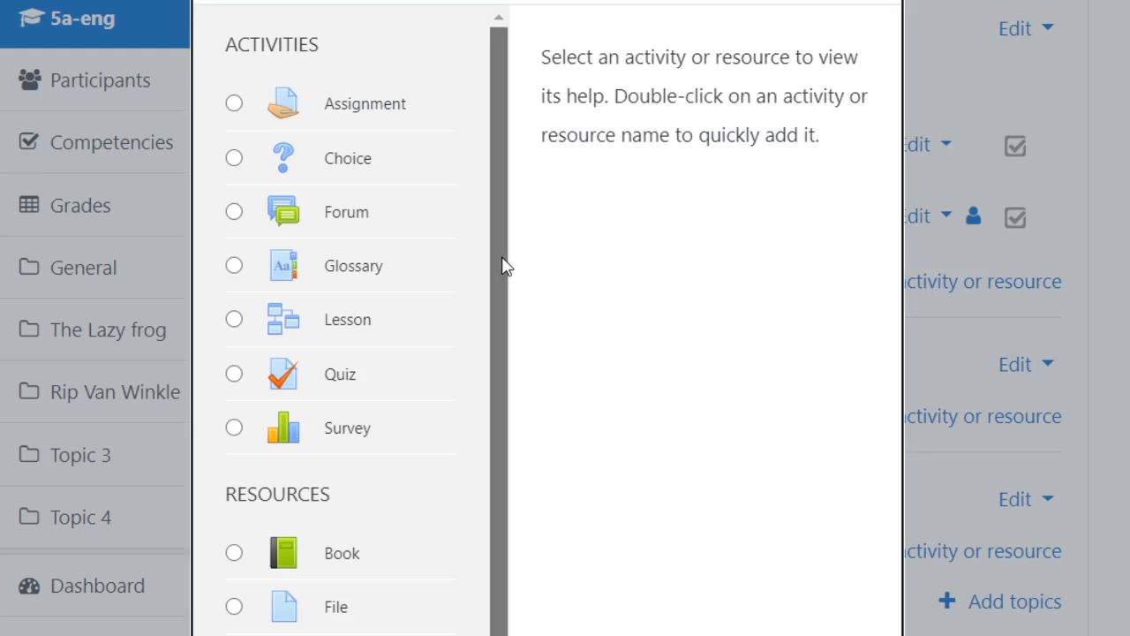
drag(502, 262, 509, 330)
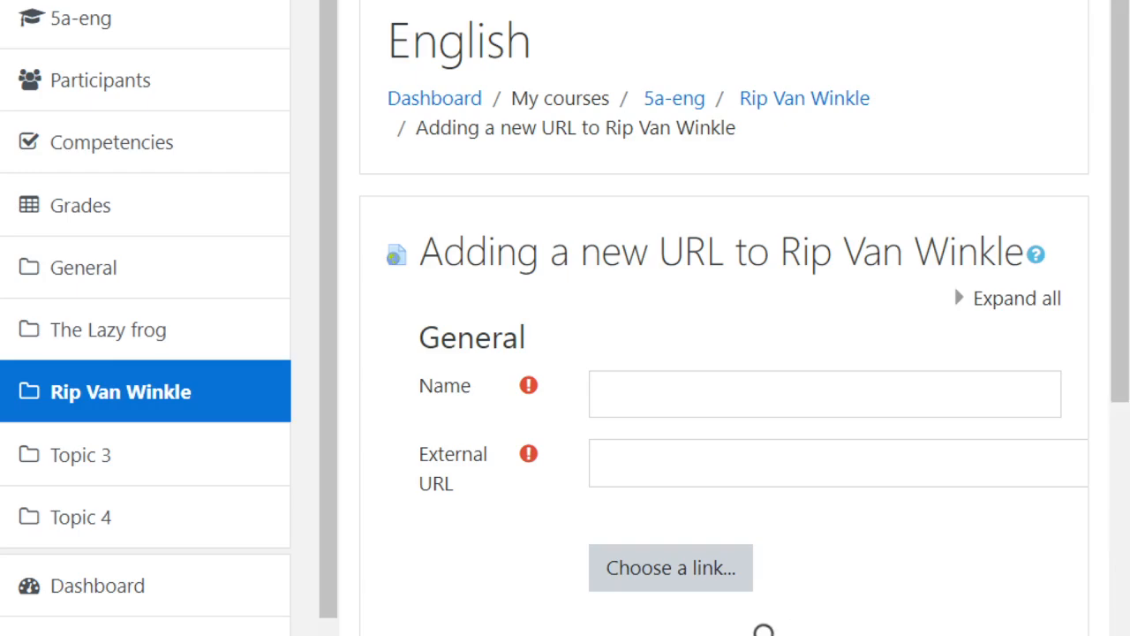
click(656, 400)
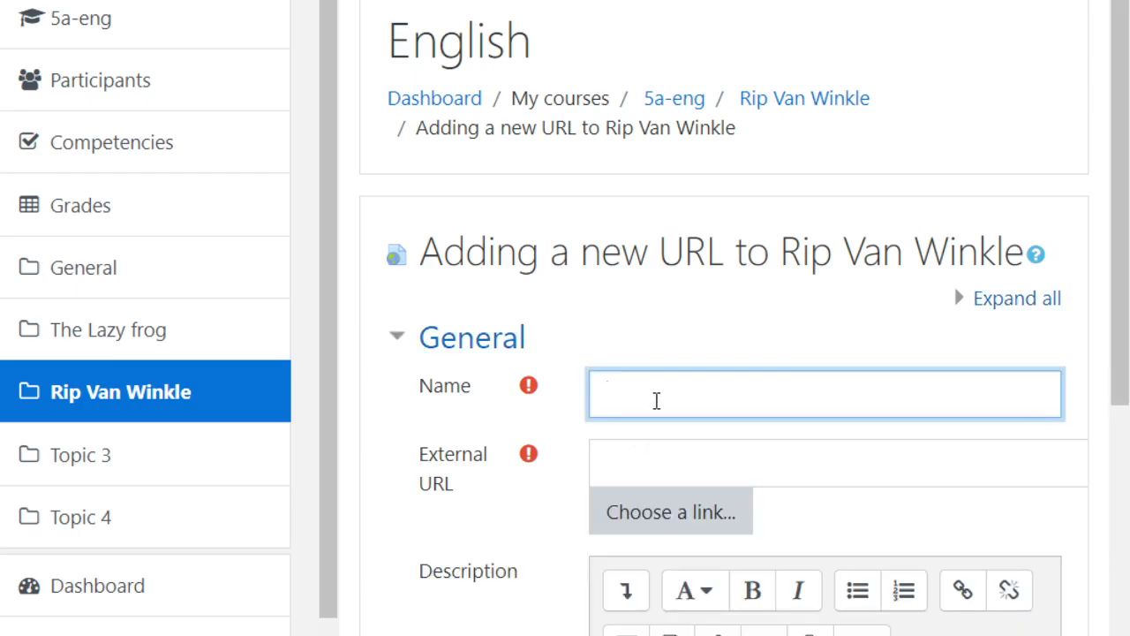
text(Rip Van W)
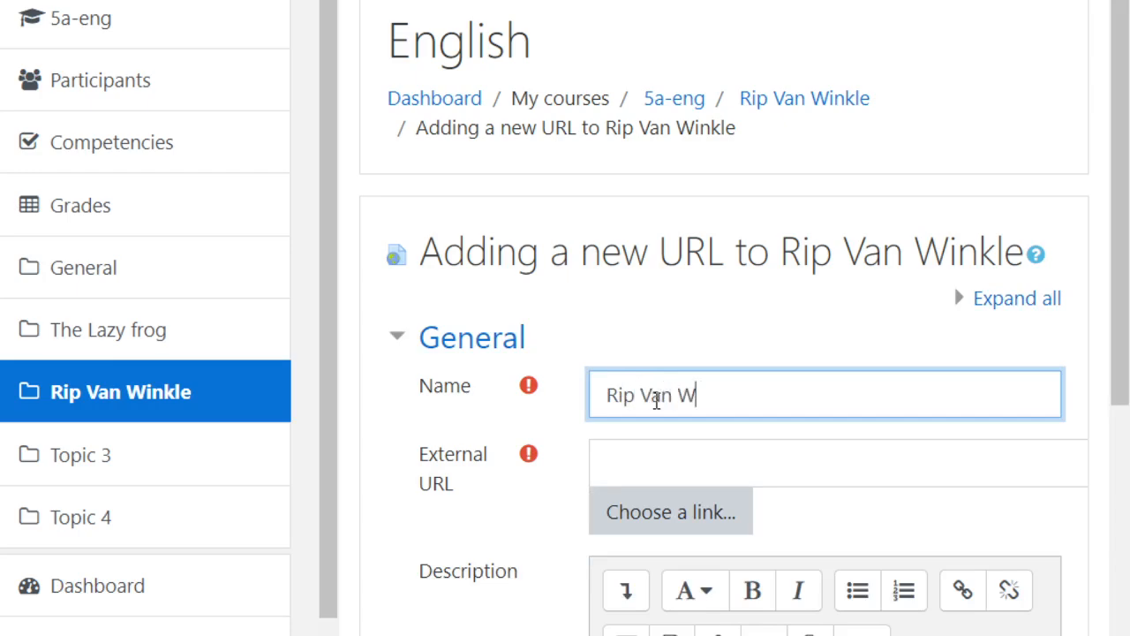
text(inkle - )
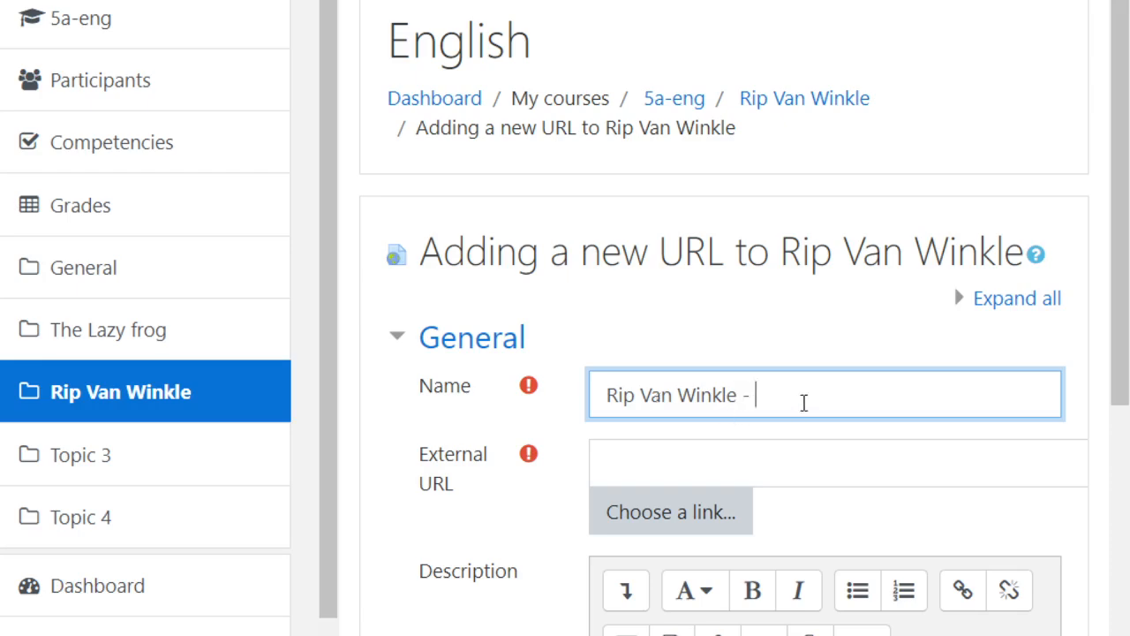
text(Teacher's )
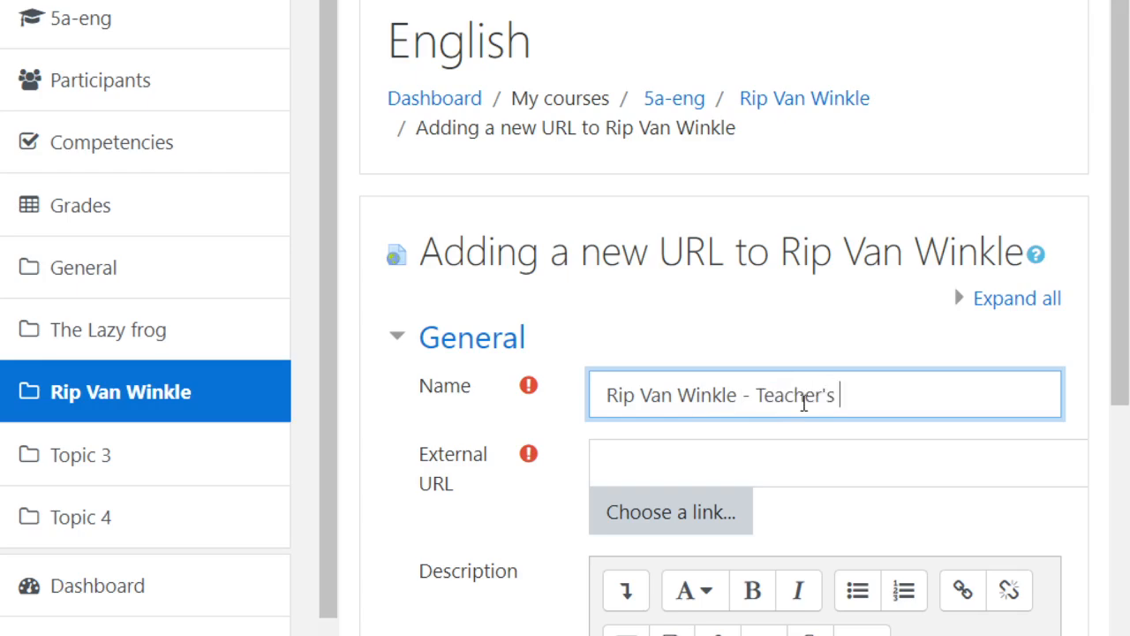
text(Video)
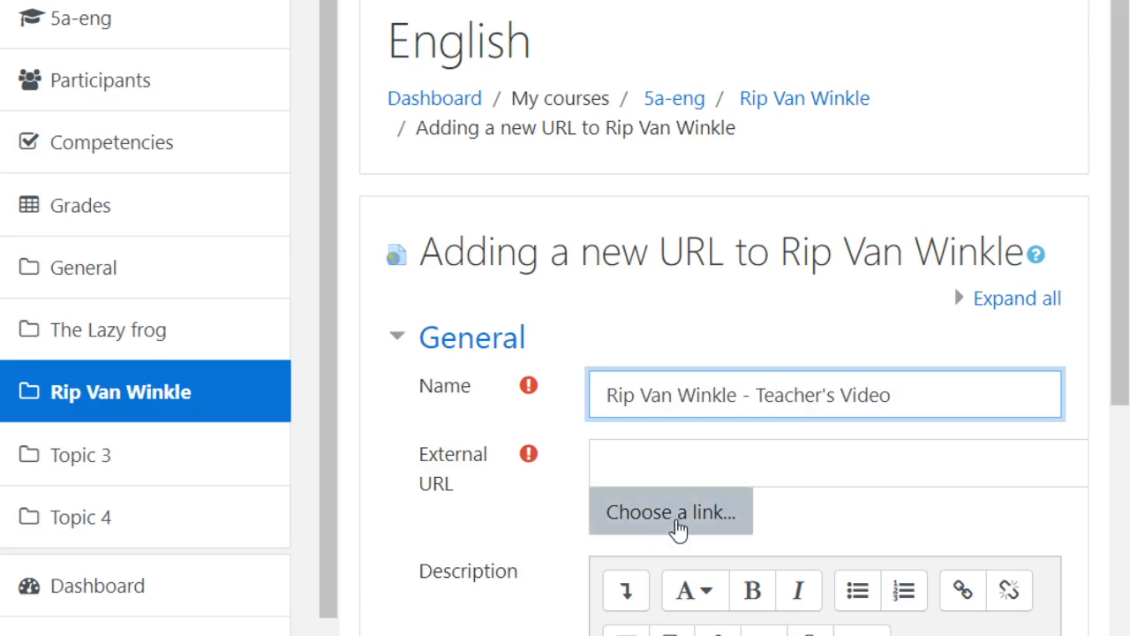
- Check the link picker and external URL field, and leave the URL form unsaved by returning to the 5a-eng course
click(678, 528)
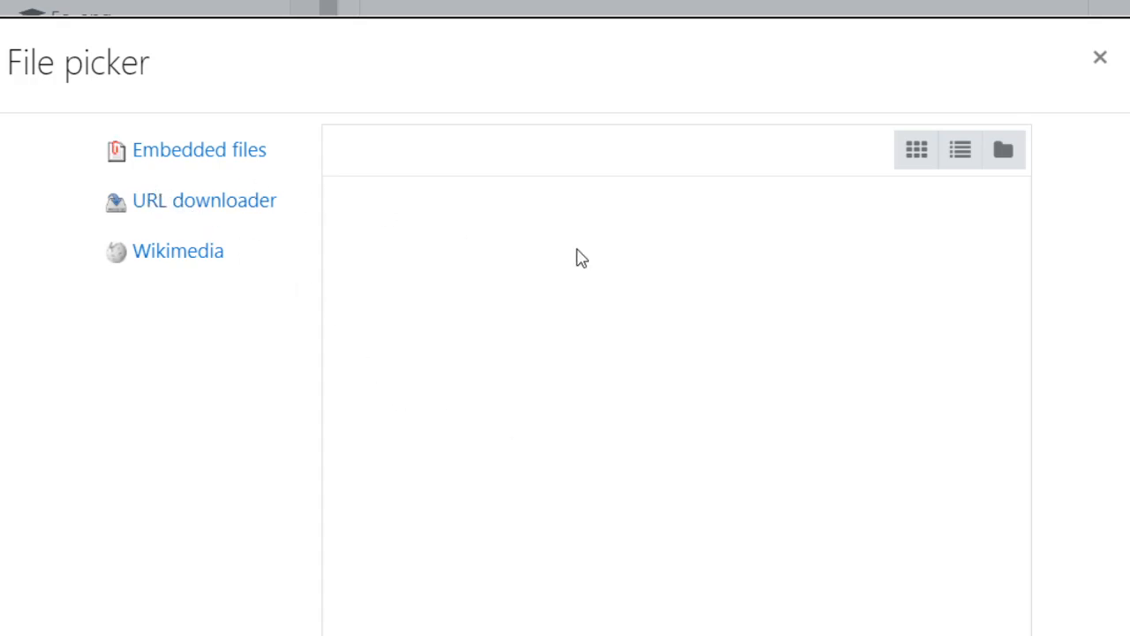
click(1096, 74)
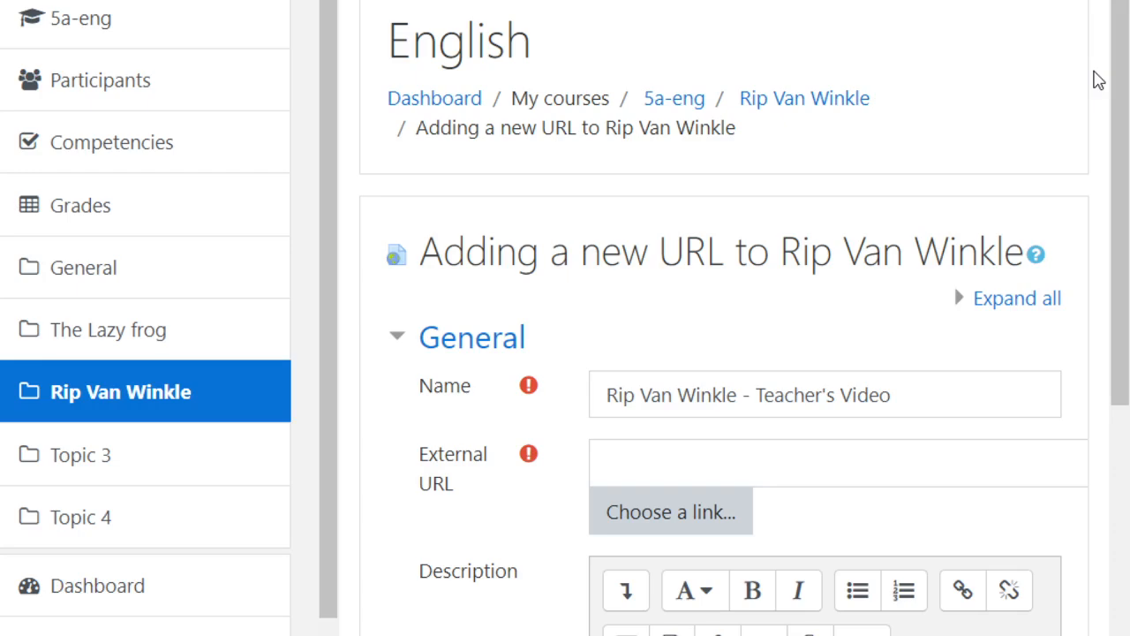
click(657, 463)
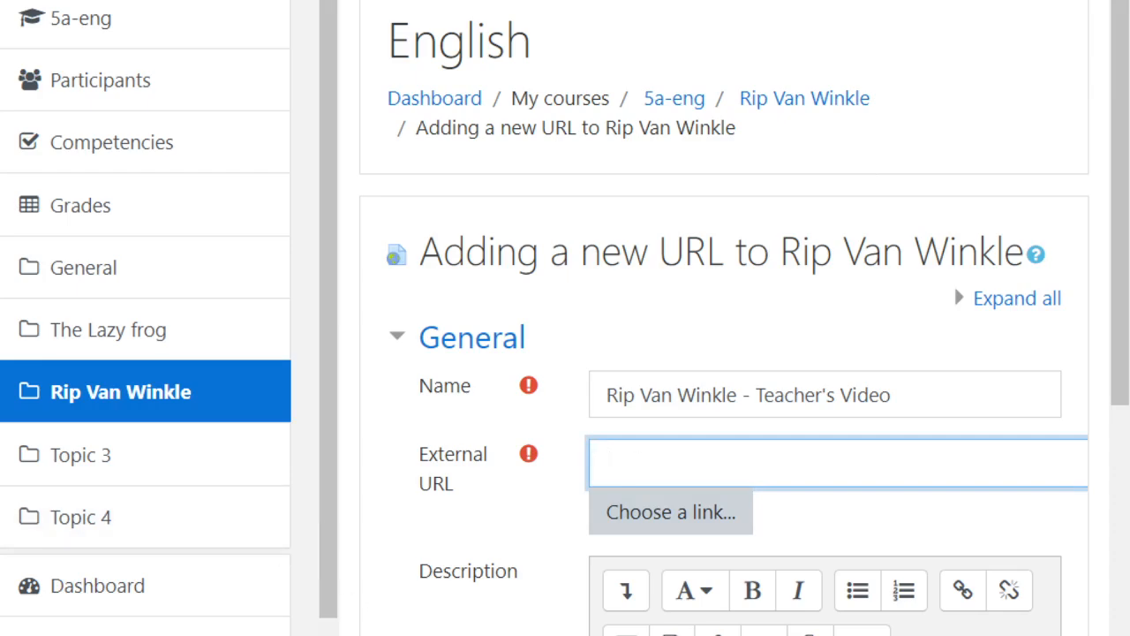
key(alt+Tab)
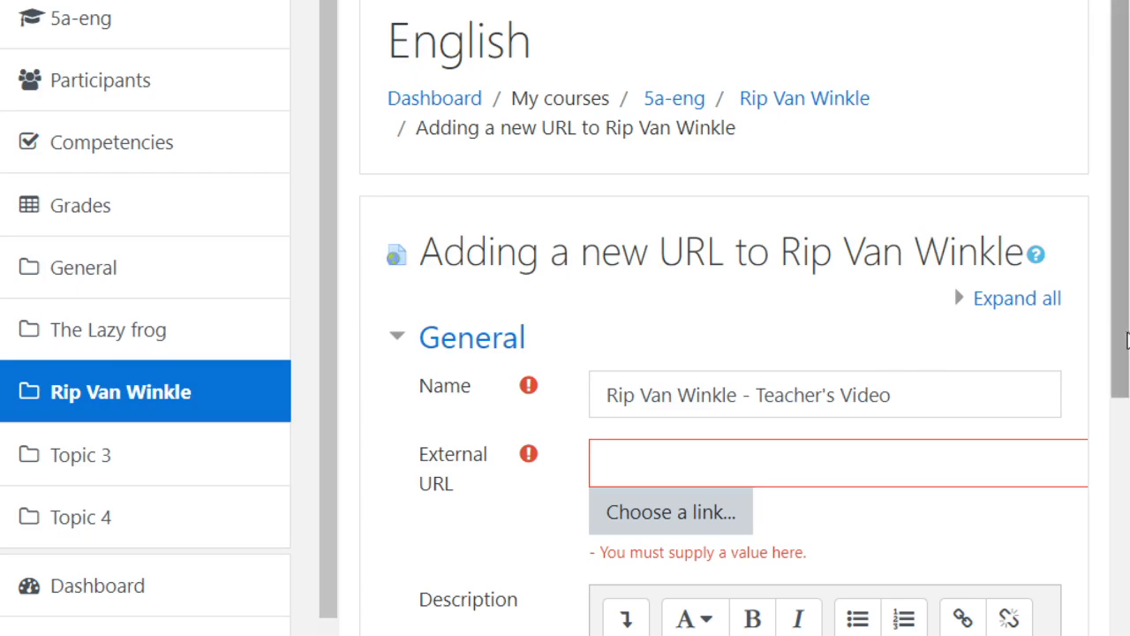
drag(1126, 340, 1111, 635)
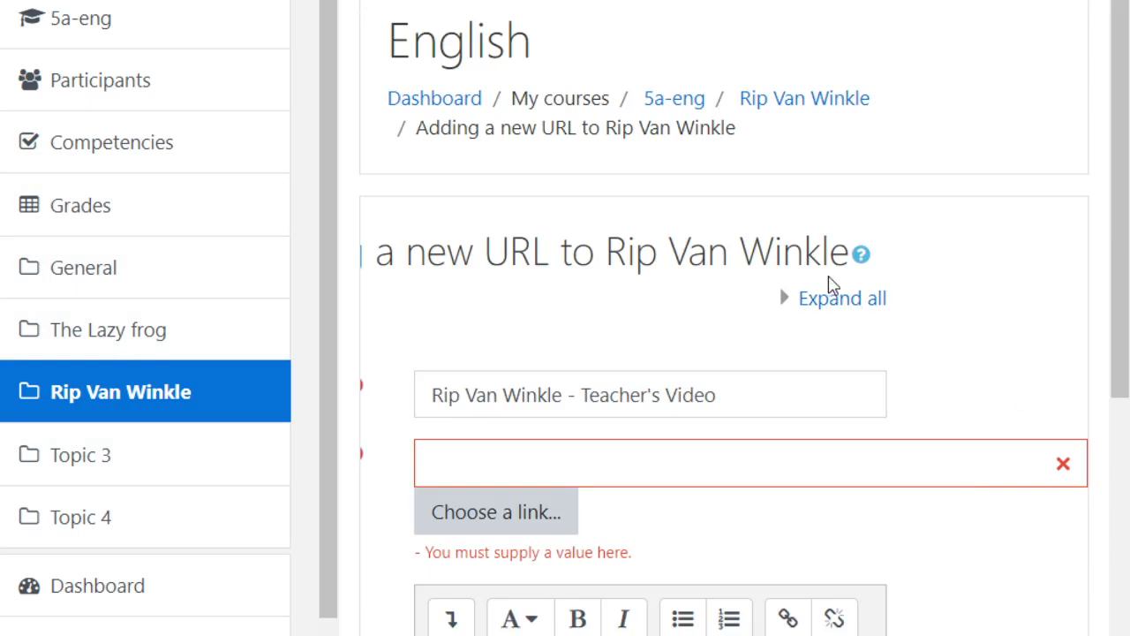
click(661, 107)
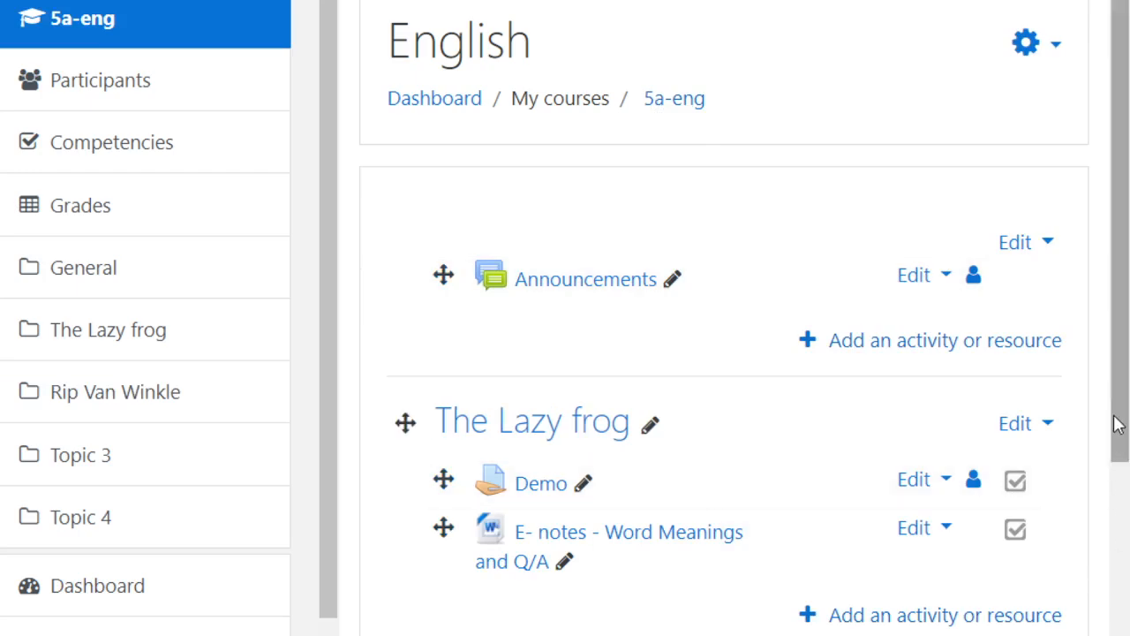
- Start adding a new Quiz activity to The Lazy frog topic
drag(1123, 411, 1123, 521)
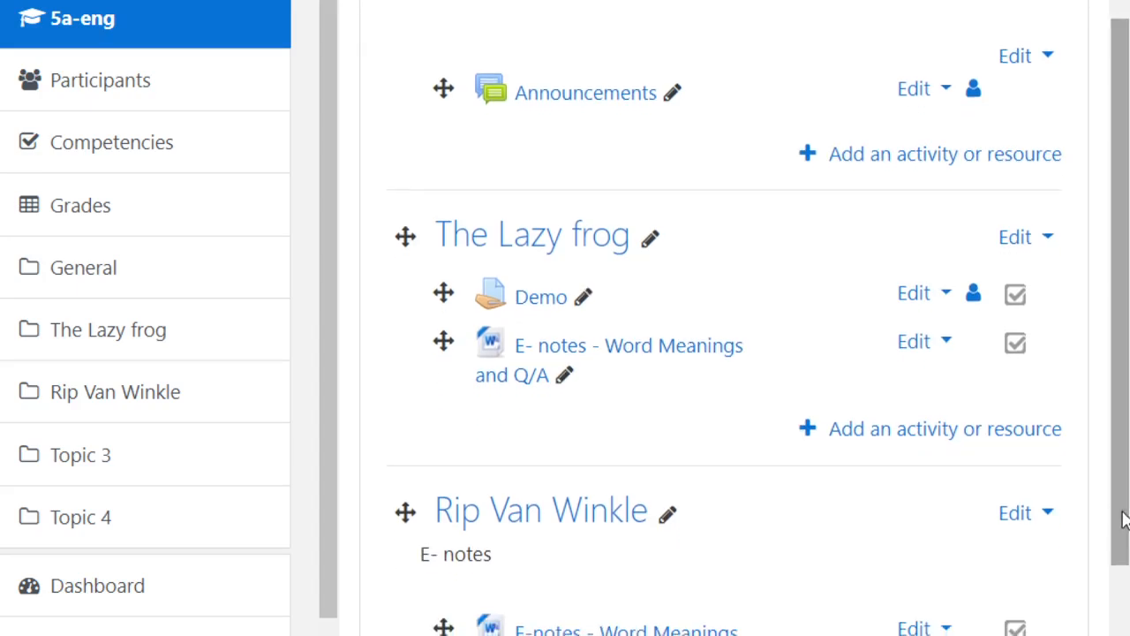
click(931, 430)
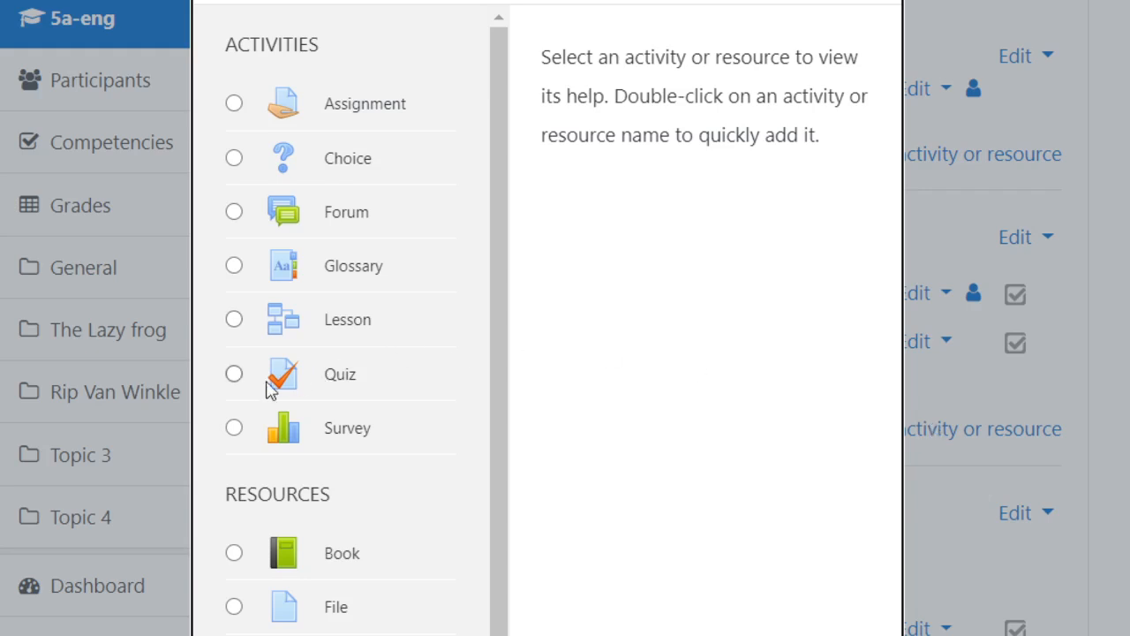
click(233, 374)
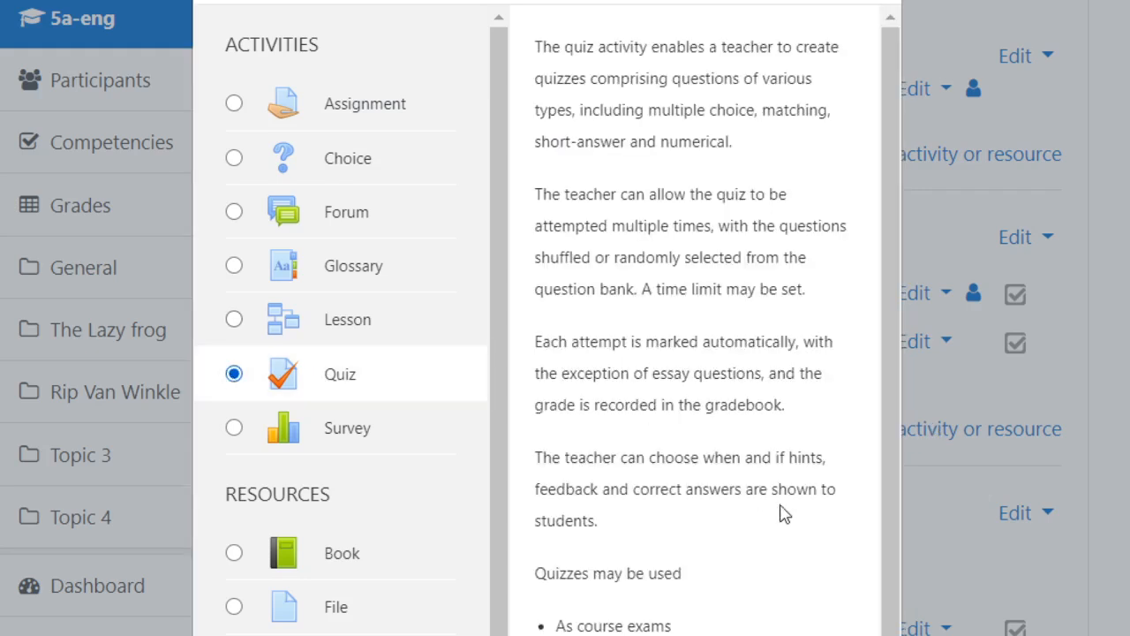
key(Return)
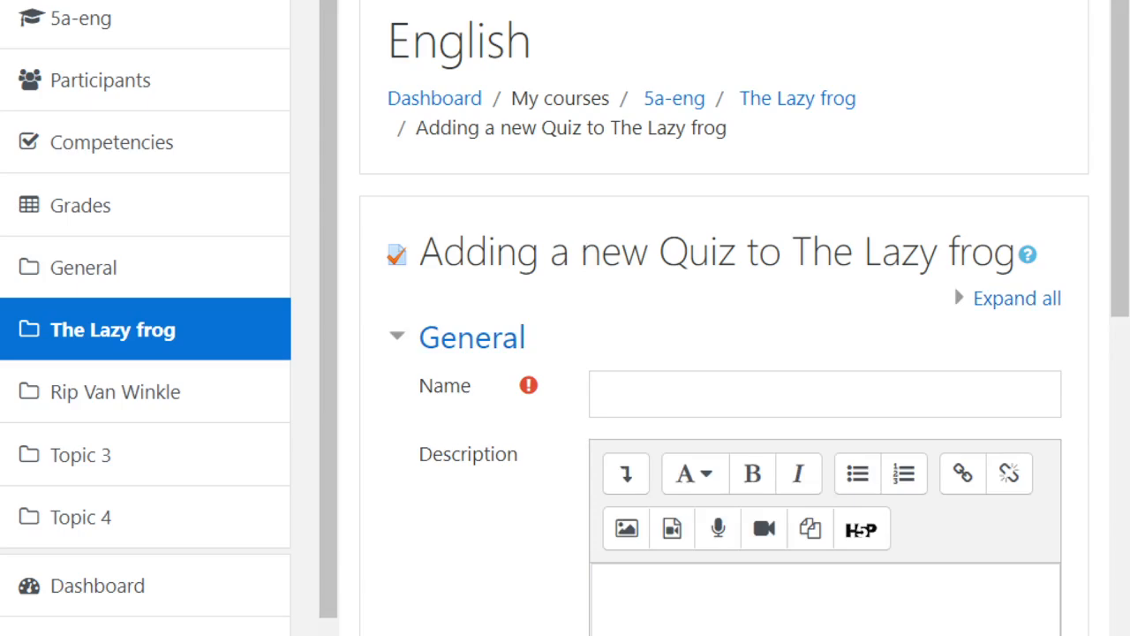
- Name the quiz "Rip Van Winkle - Quiz" and enter "Multiple Choice Questions" as its description
scroll(953, 285, down, 2)
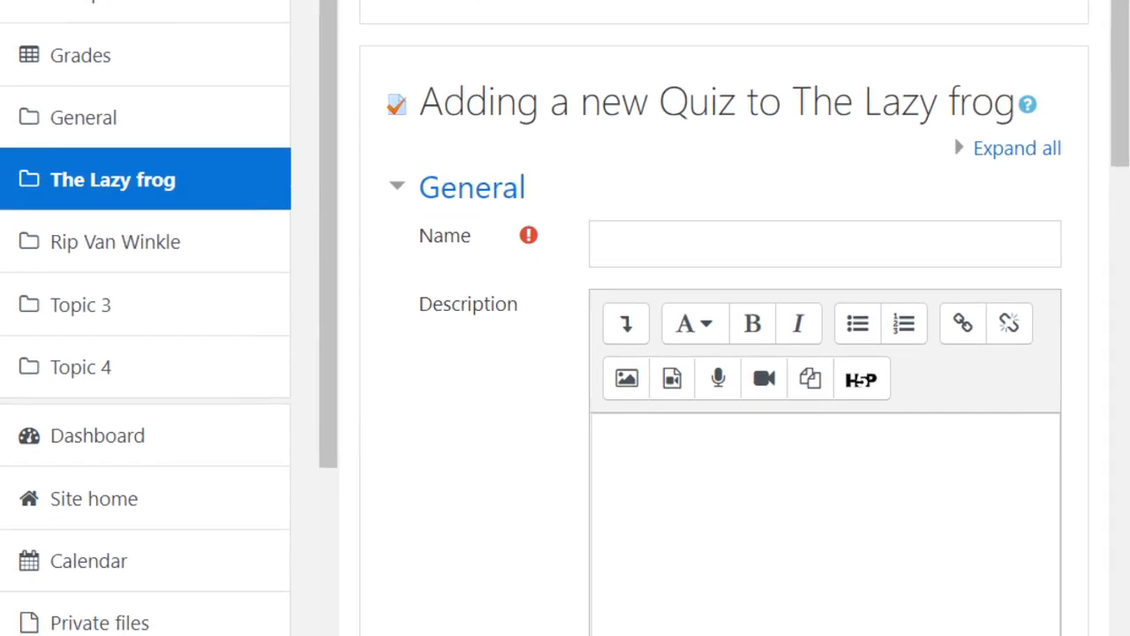
scroll(954, 178, up, 3)
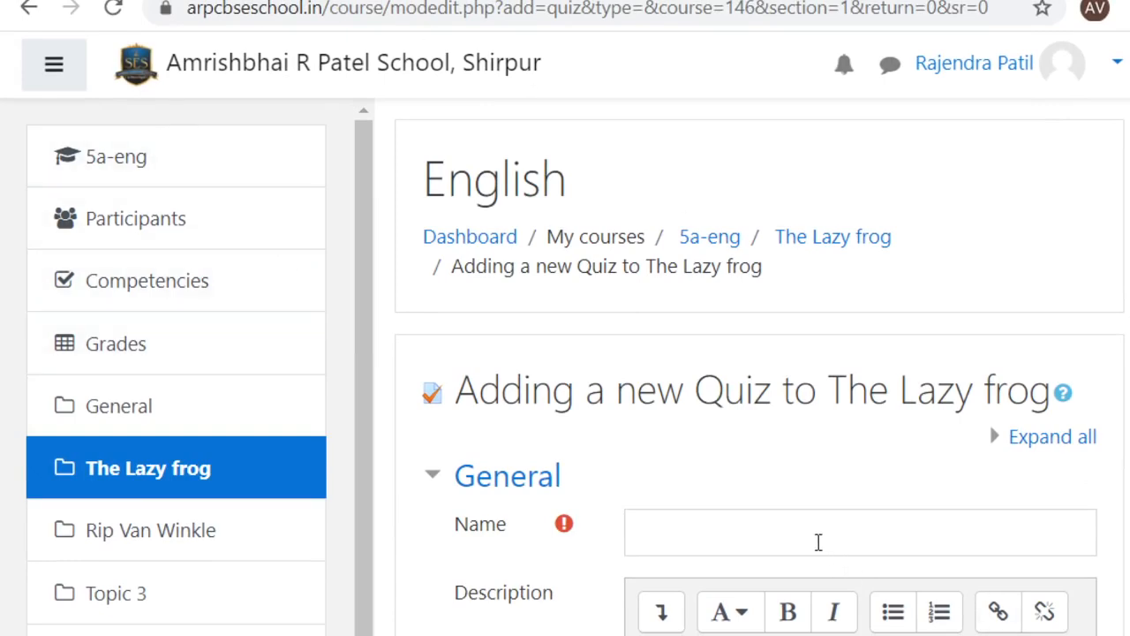
click(818, 541)
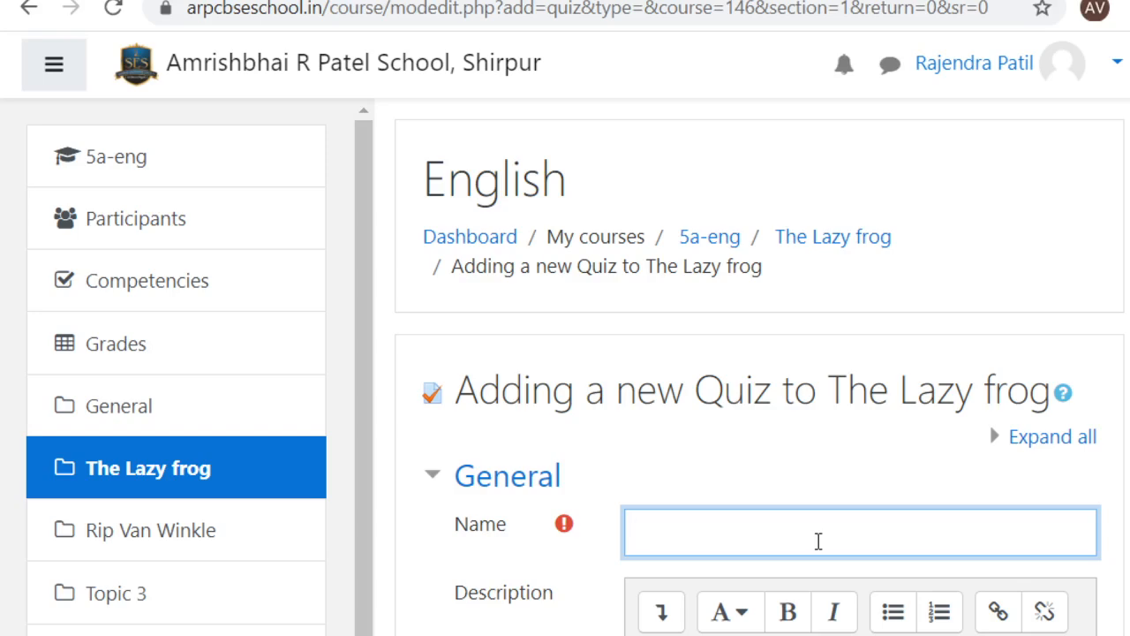
text(Rip Van W)
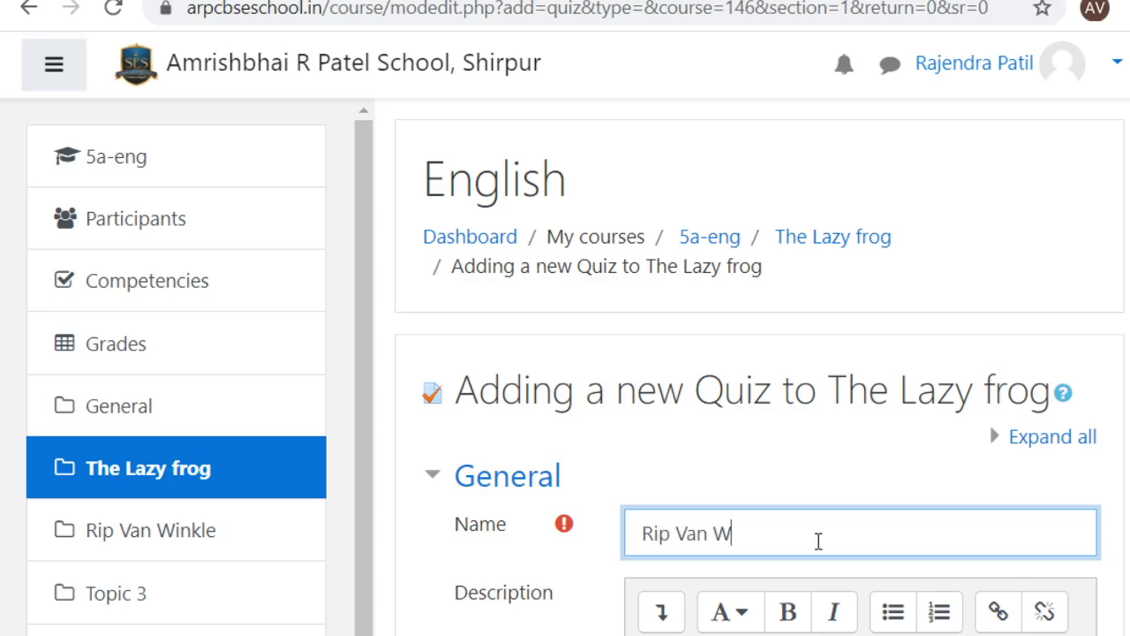
text(inkle - Quiz)
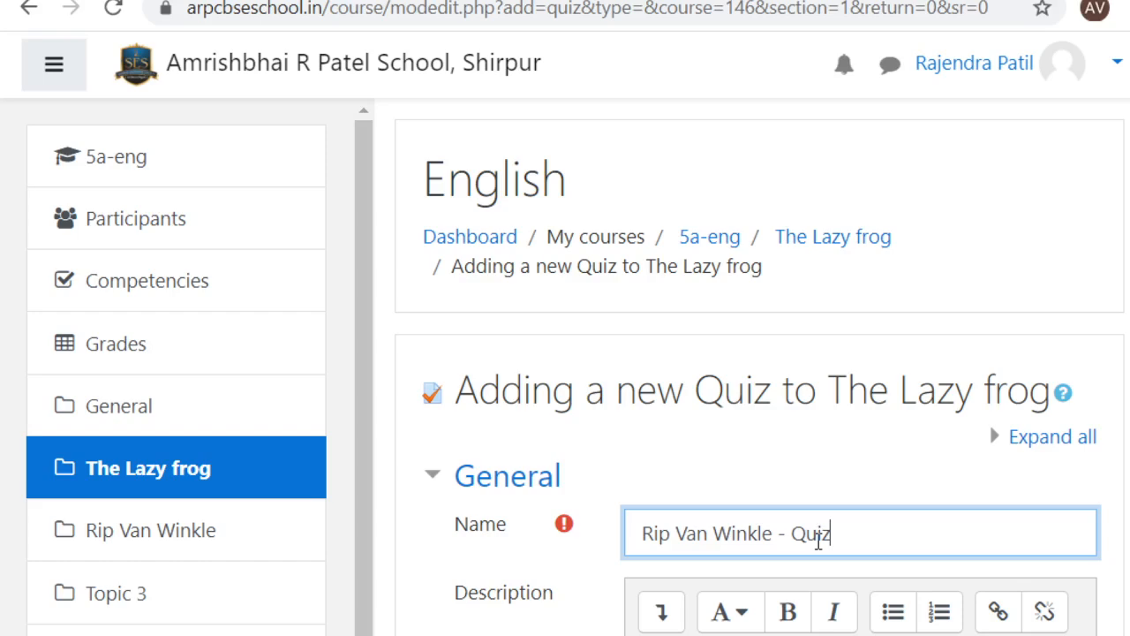
scroll(762, 494, down, 3)
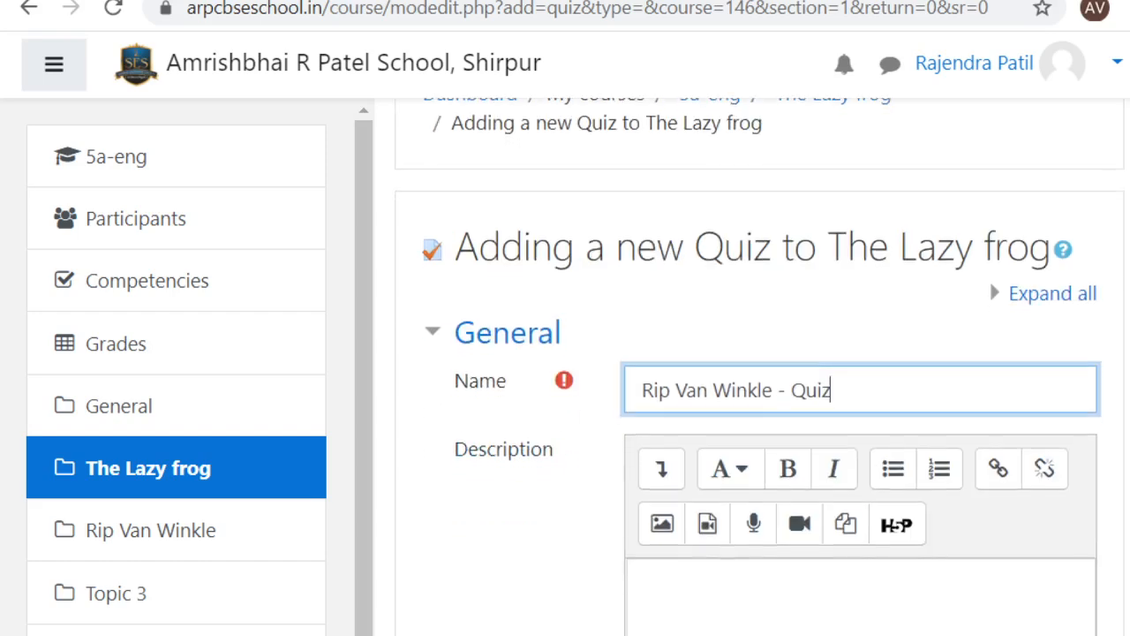
click(743, 494)
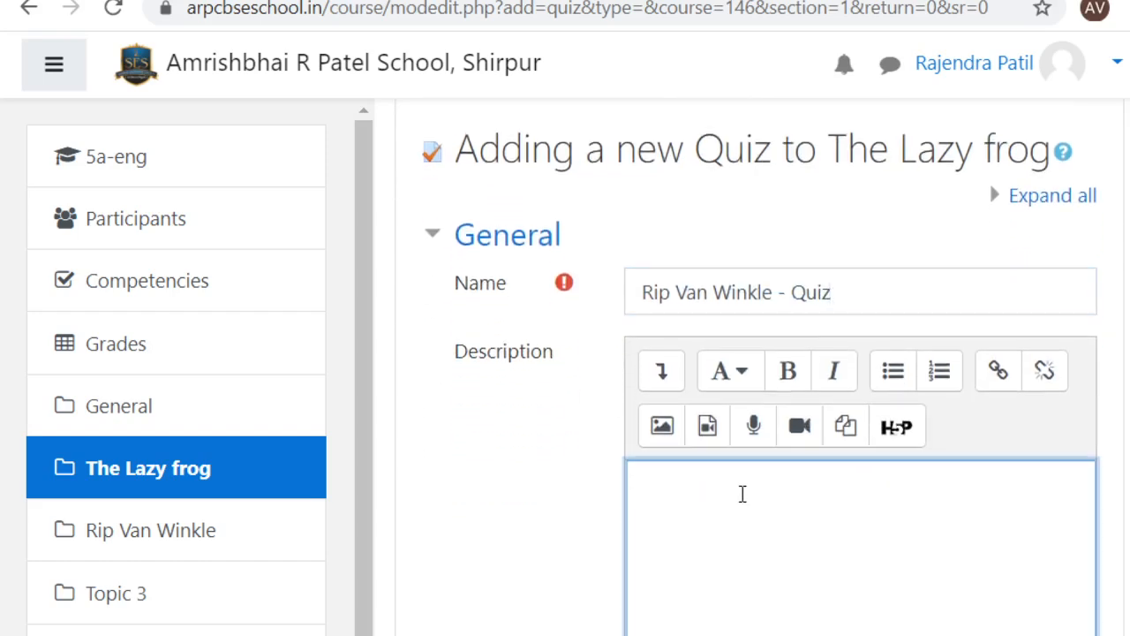
text(Multiple C)
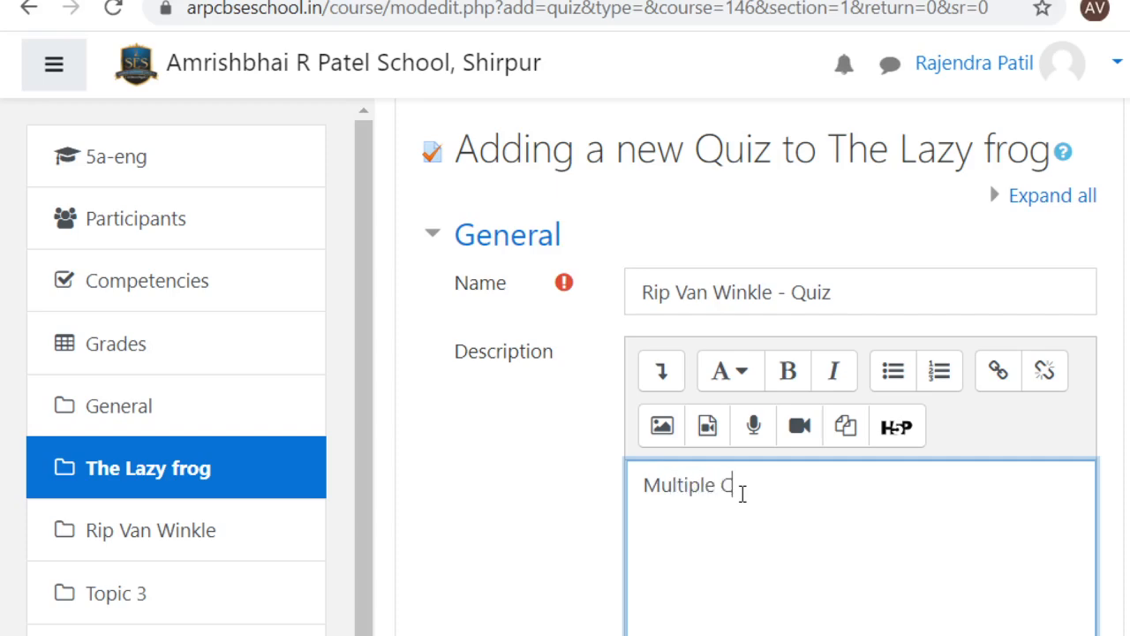
text(hoice Q)
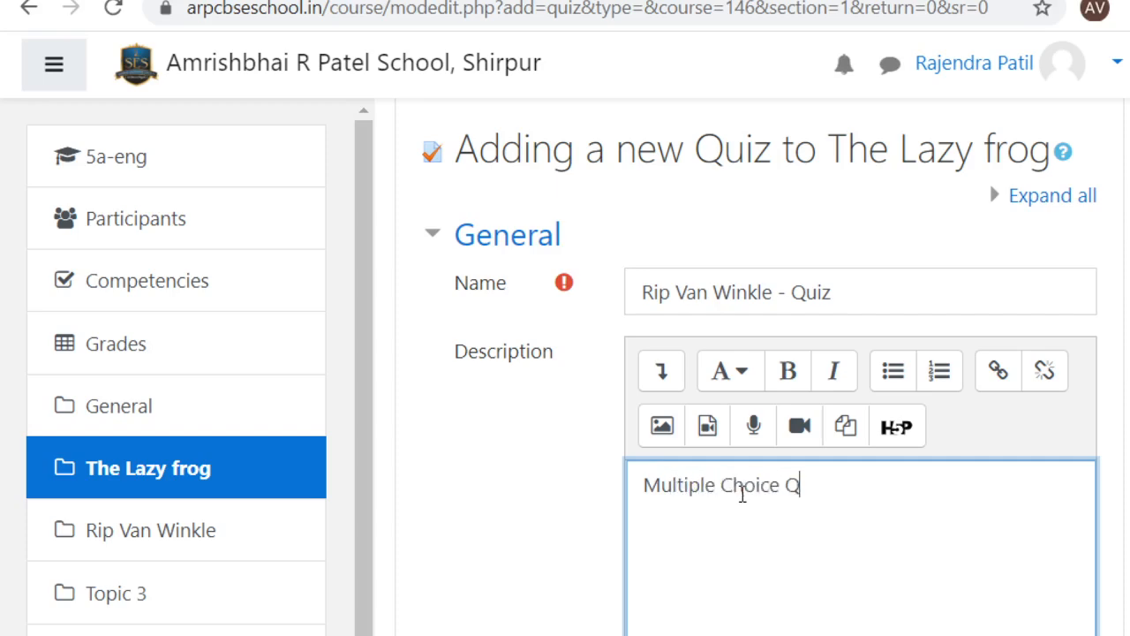
text(uestions)
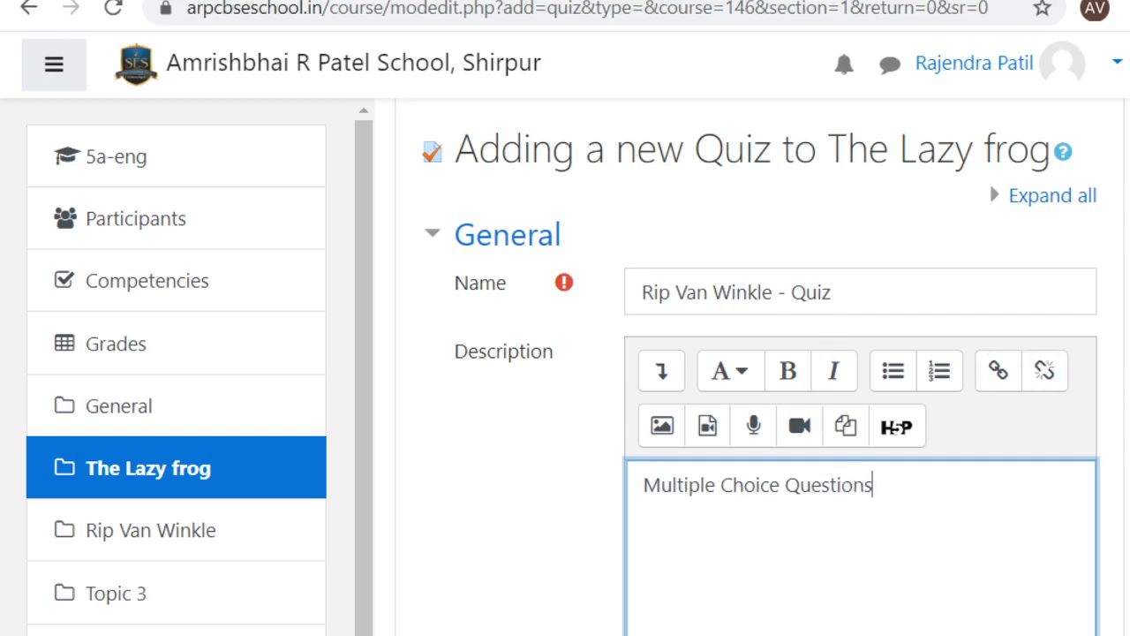
- Enable the quiz's opening and closing times in the timing settings, keeping the default date of 23 July 2020, 10:46 for both
scroll(1063, 391, down, 2)
scroll(860, 397, down, 2)
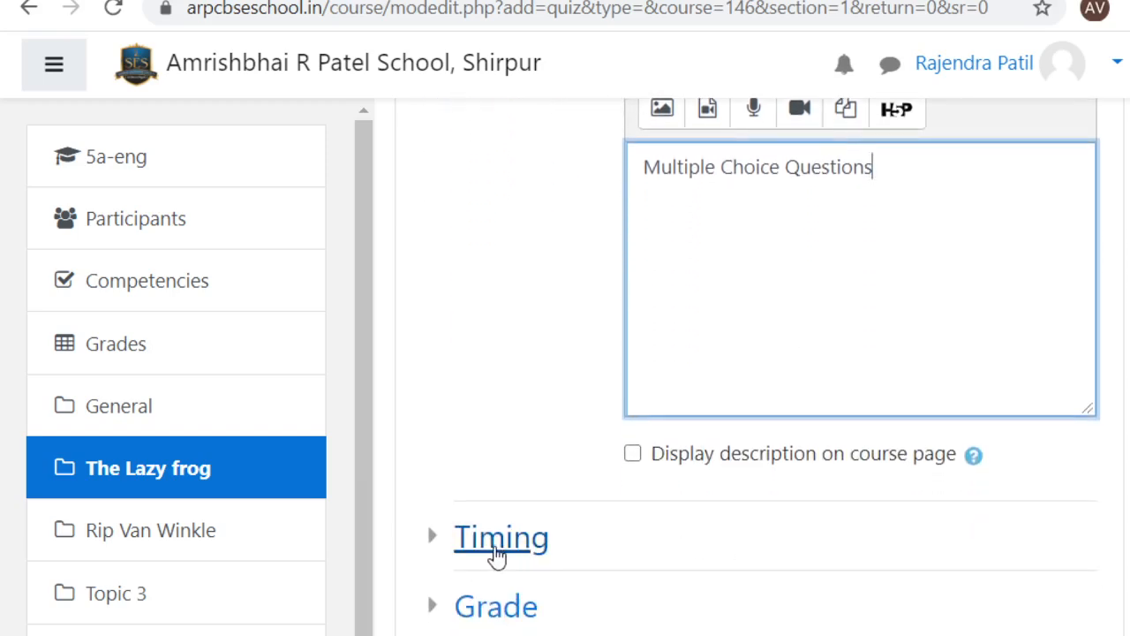
click(497, 552)
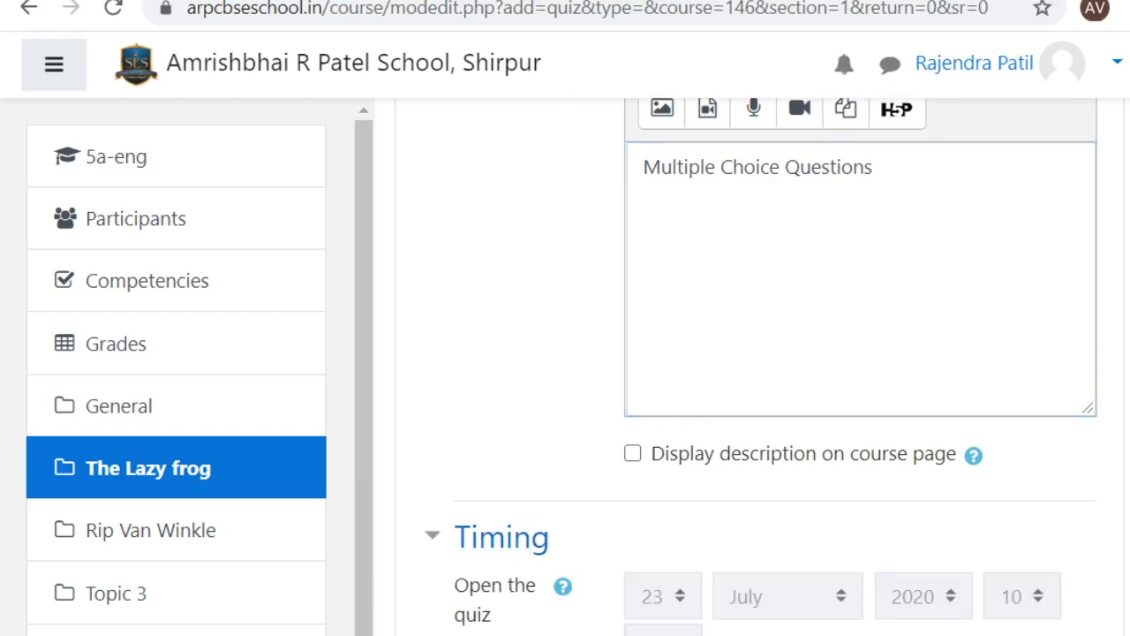
scroll(868, 504, down, 3)
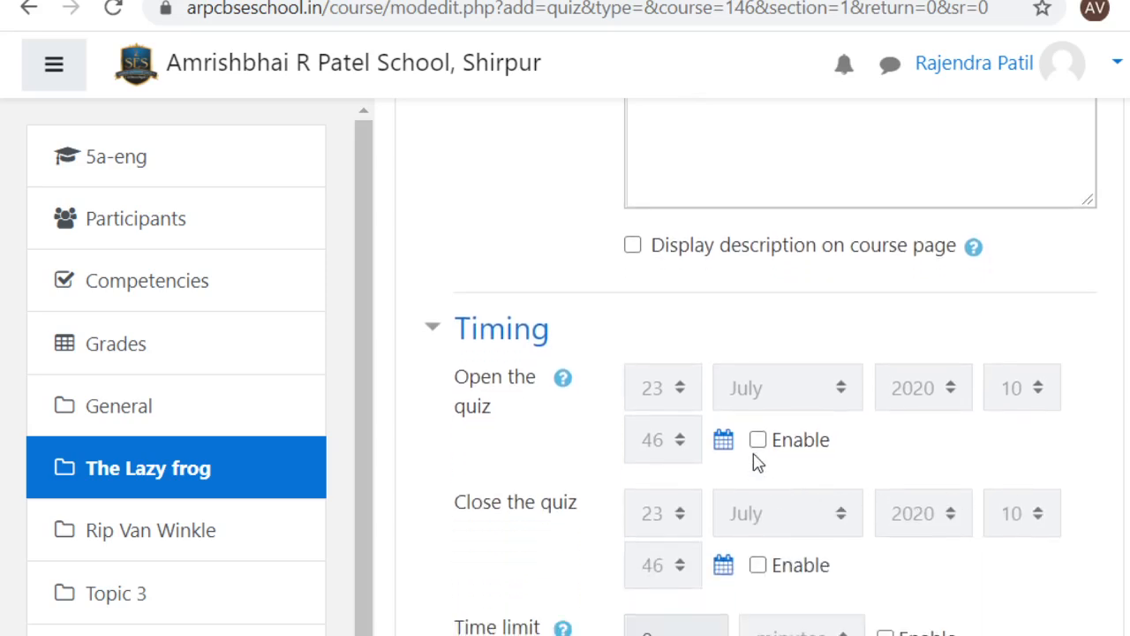
click(757, 439)
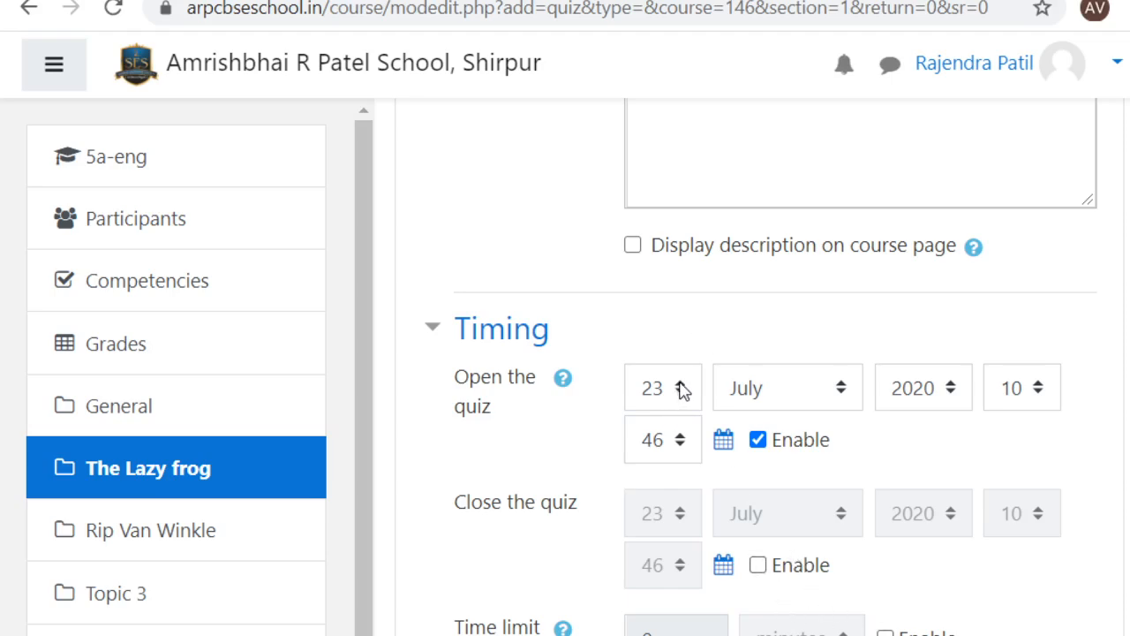
click(759, 566)
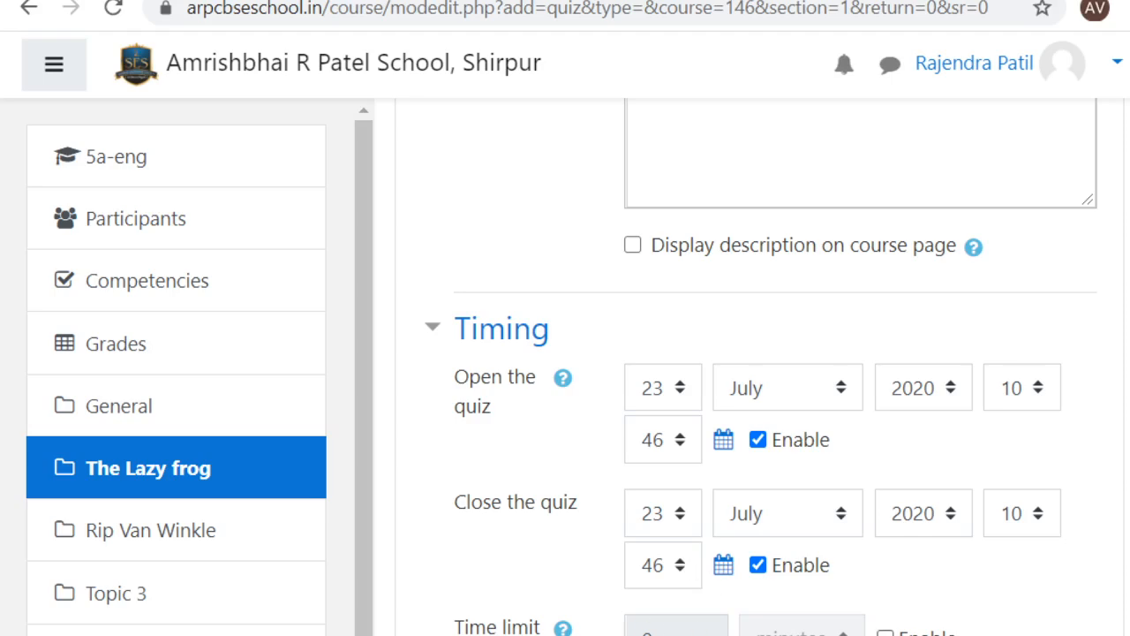
- Enable a time limit of 60 minutes and keep open attempts submitted automatically when time expires
click(885, 633)
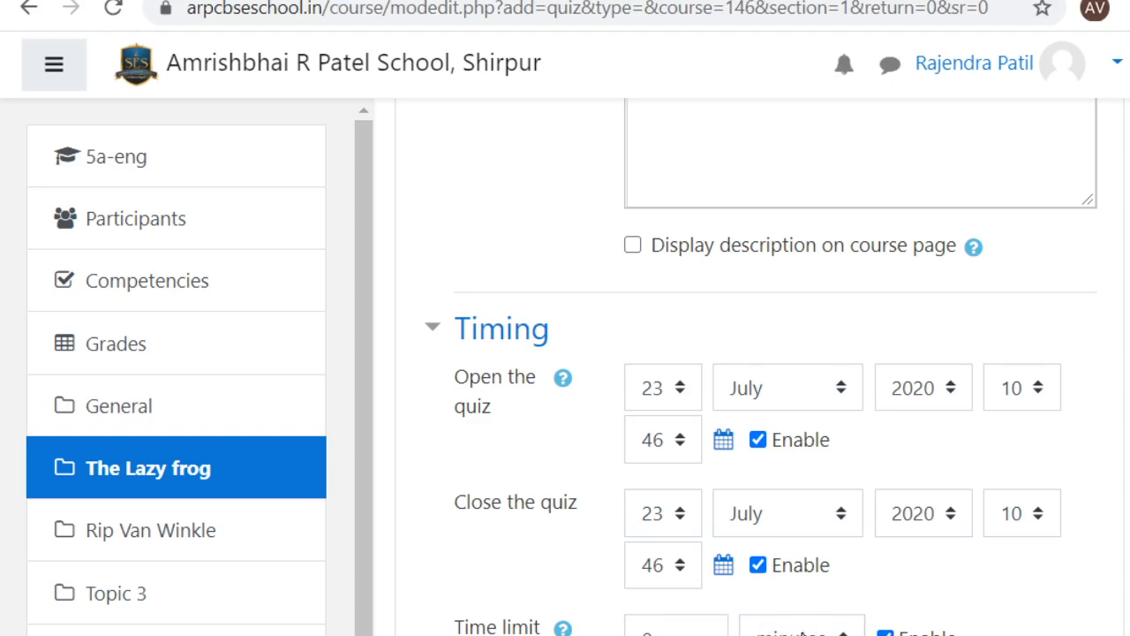
click(802, 632)
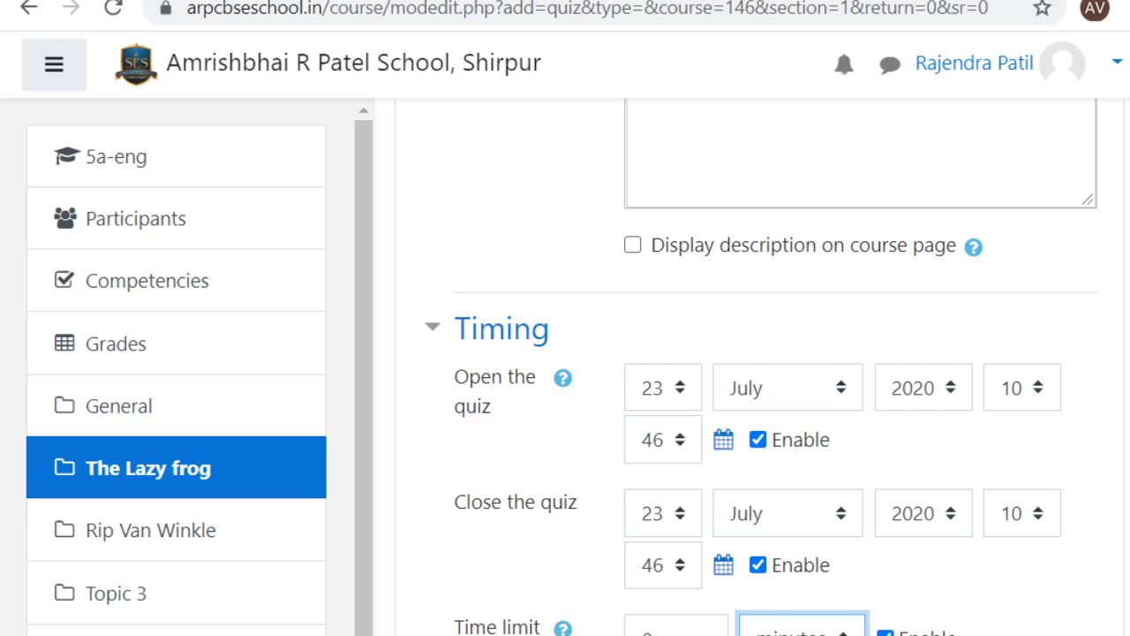
click(677, 631)
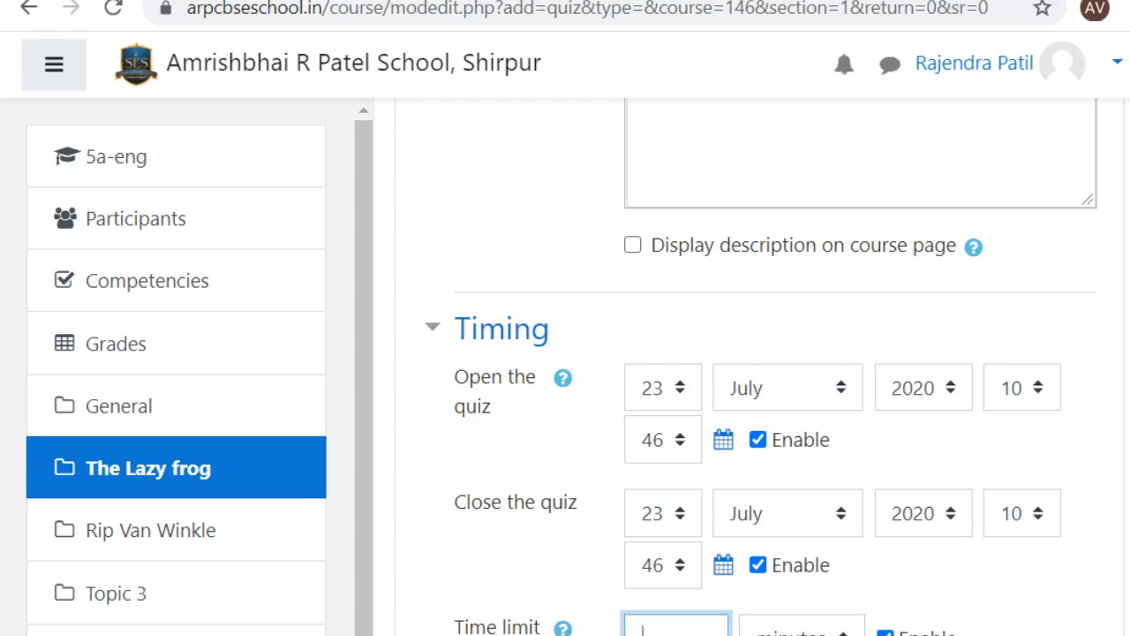
click(1029, 610)
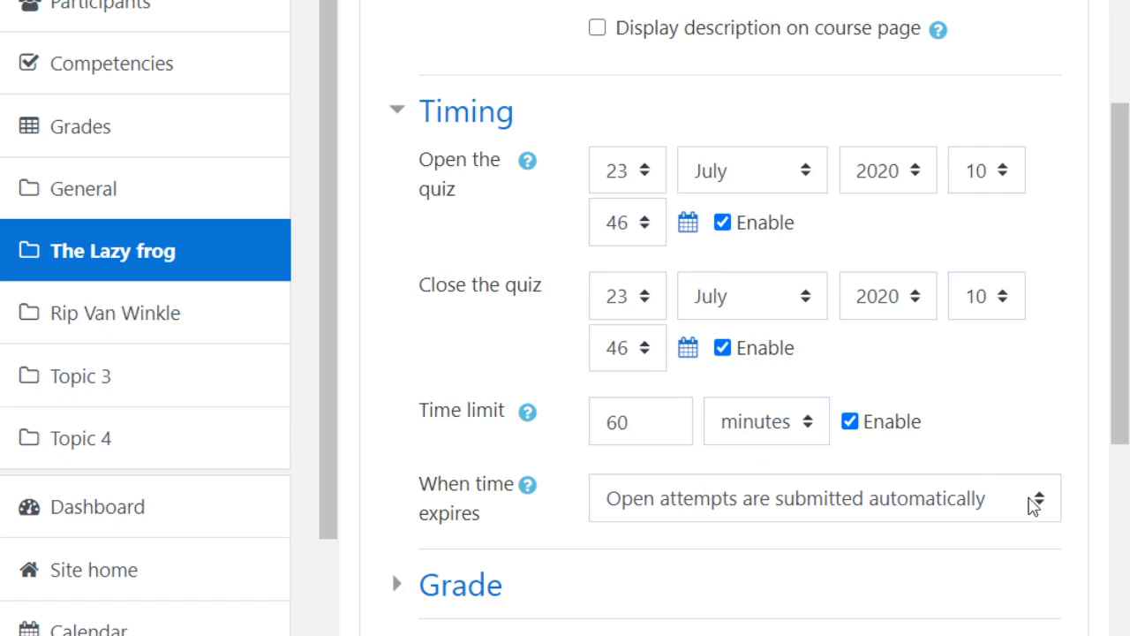
click(1040, 501)
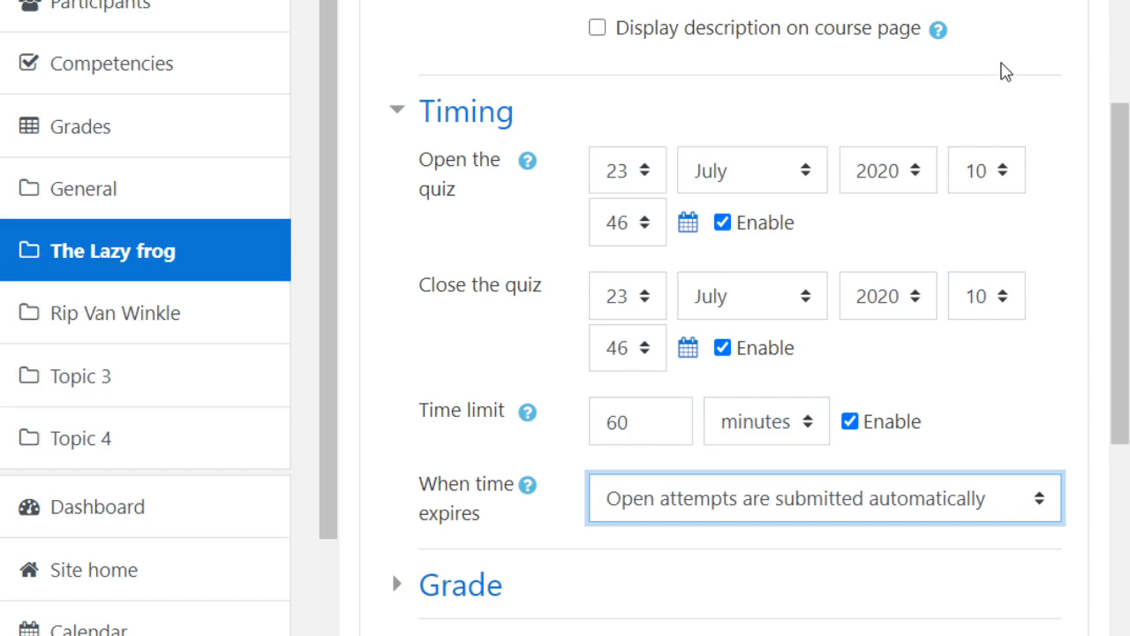
click(1001, 68)
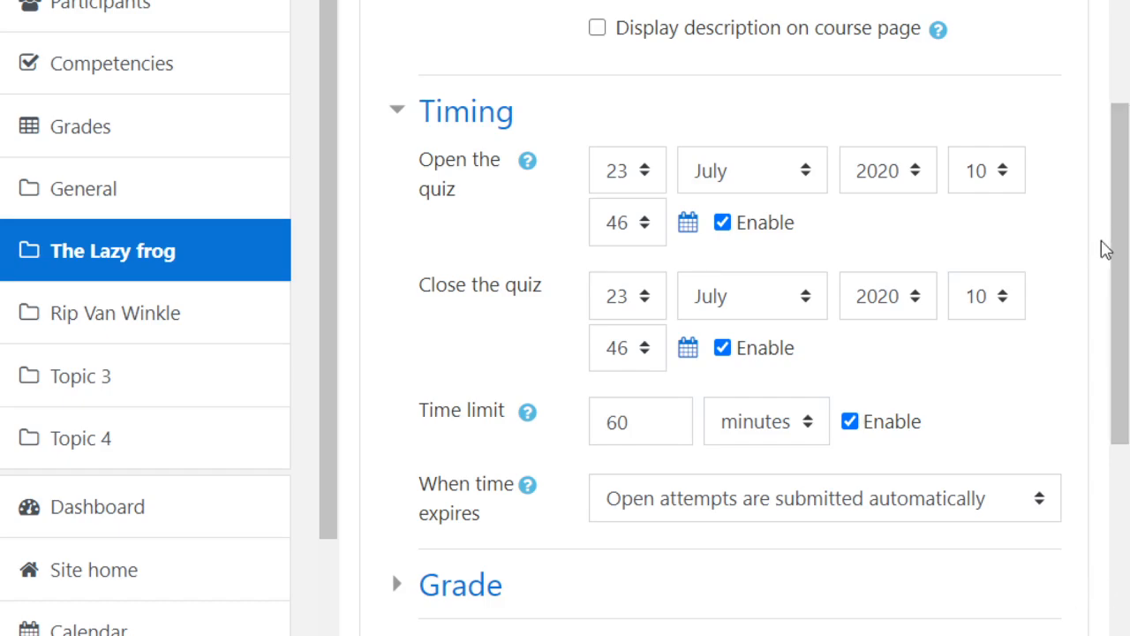
- Set the quiz's allowed attempts to 1 in the grade settings
drag(1123, 264, 1118, 380)
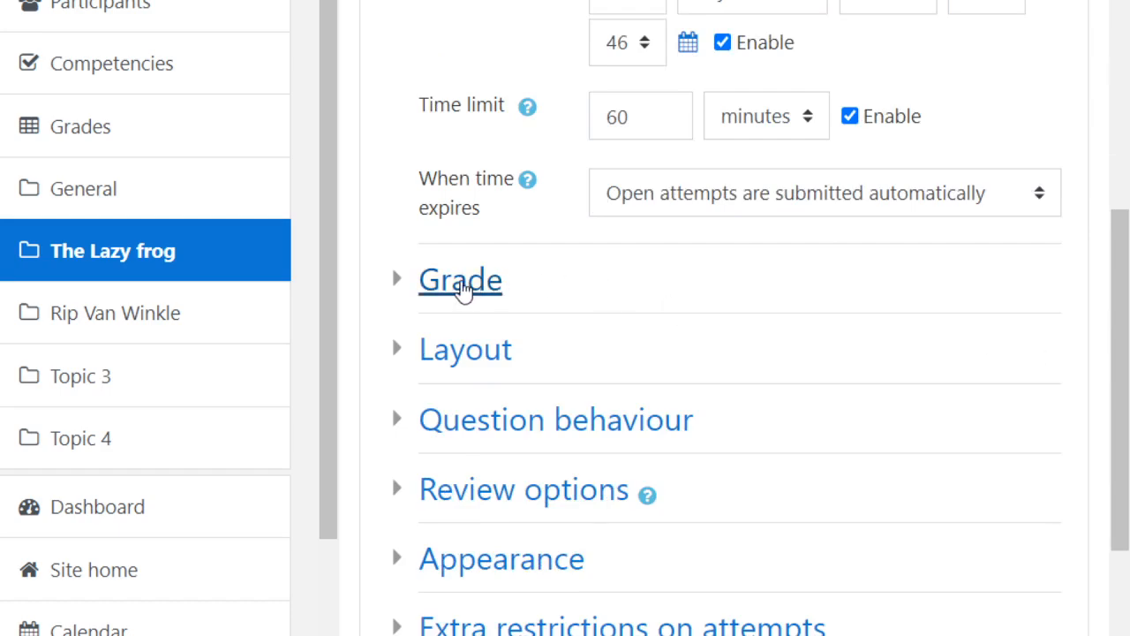
click(464, 290)
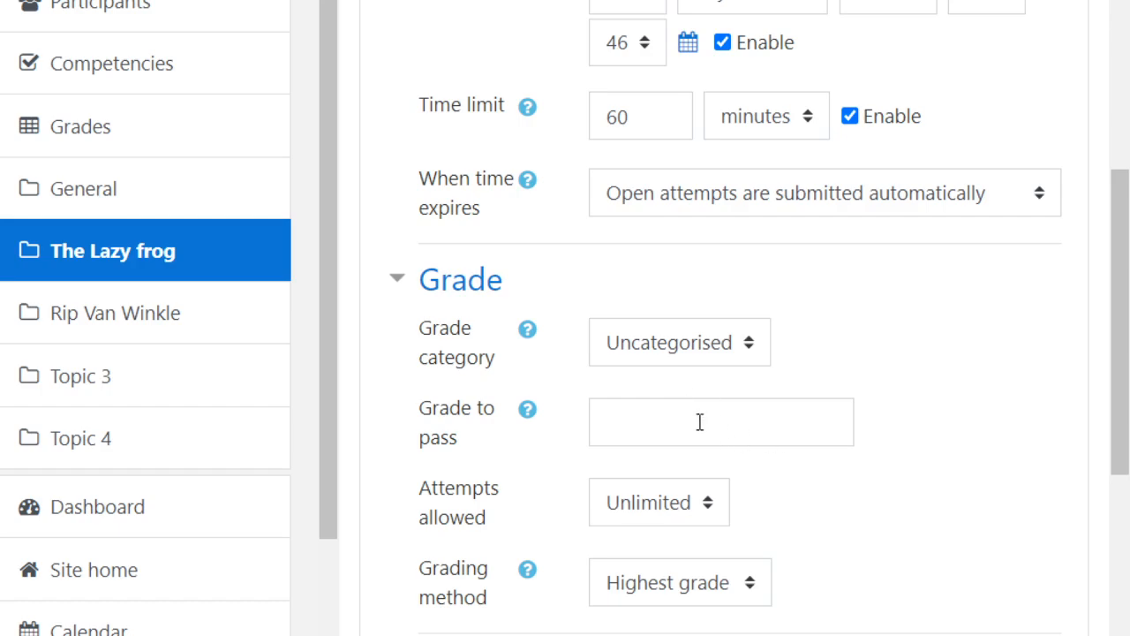
click(713, 519)
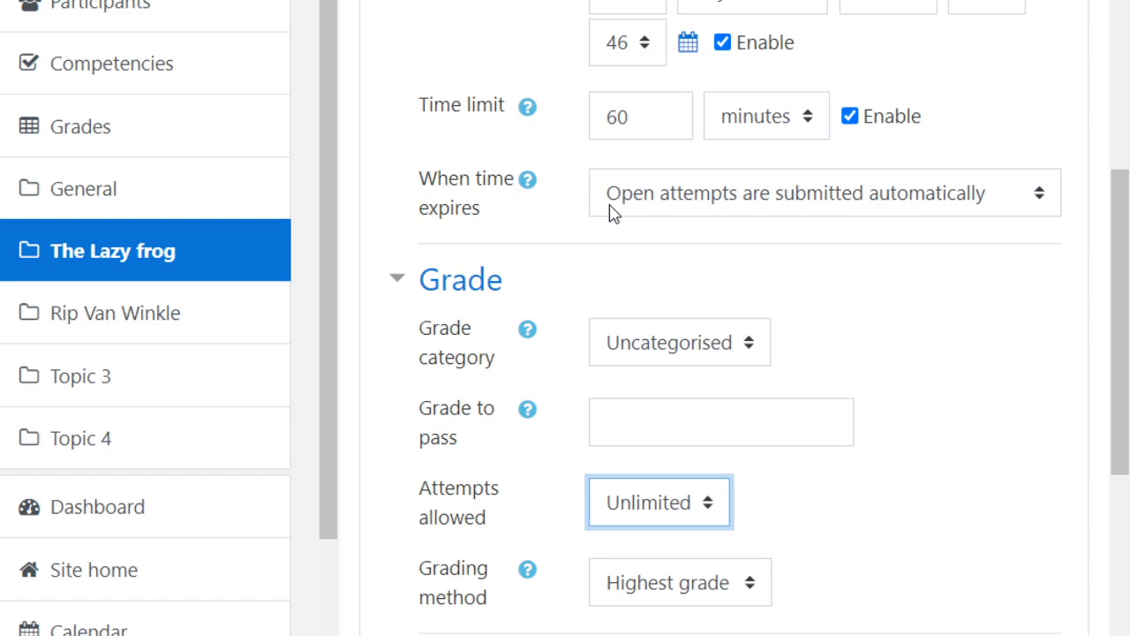
key(Down)
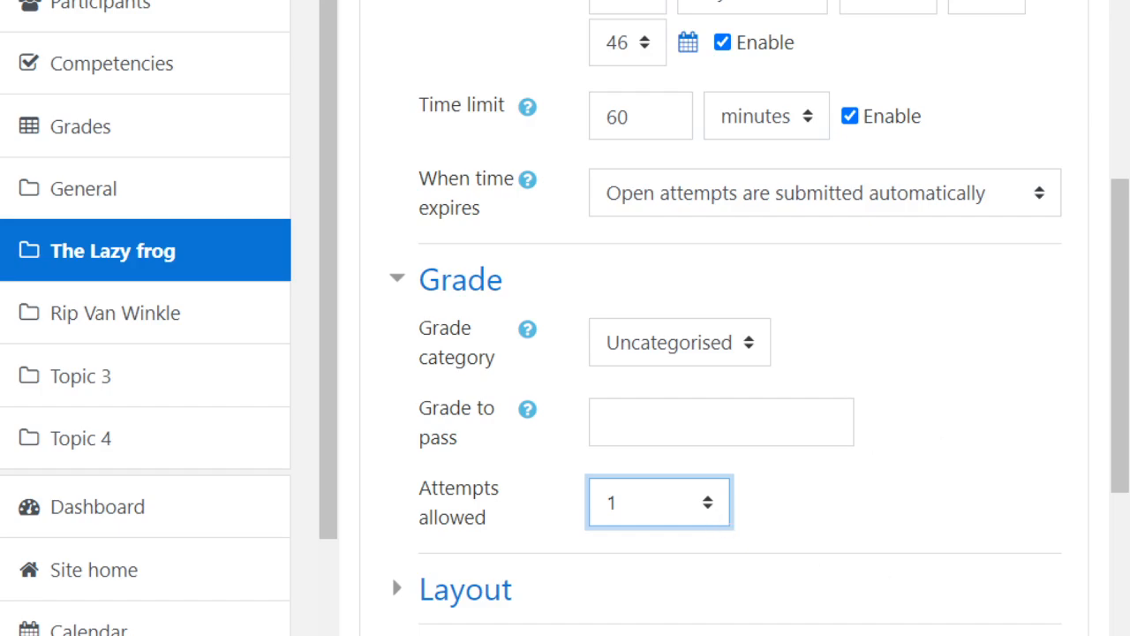
- Keep the remaining quiz settings at their defaults and save the quiz, returning to the course
drag(1126, 291, 613, 553)
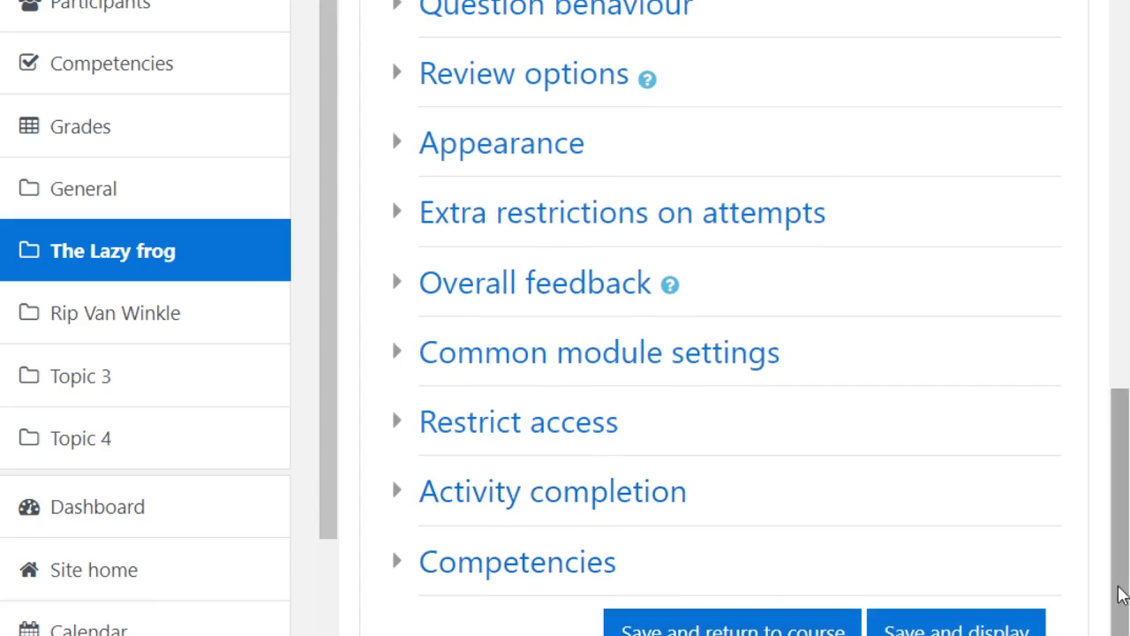
scroll(714, 545, down, 3)
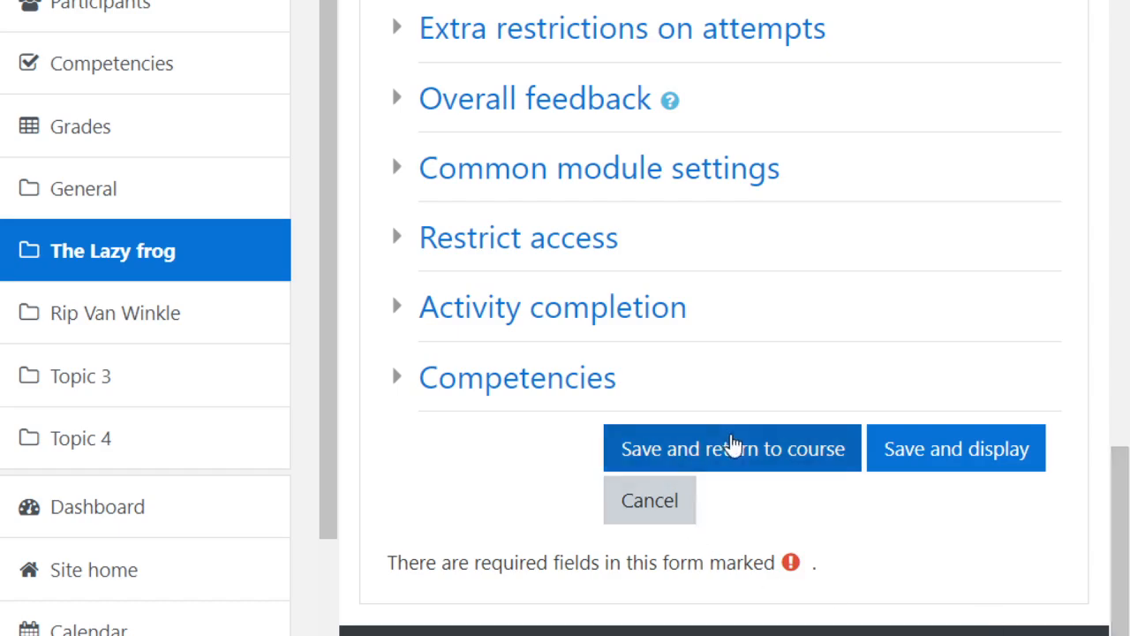
click(732, 449)
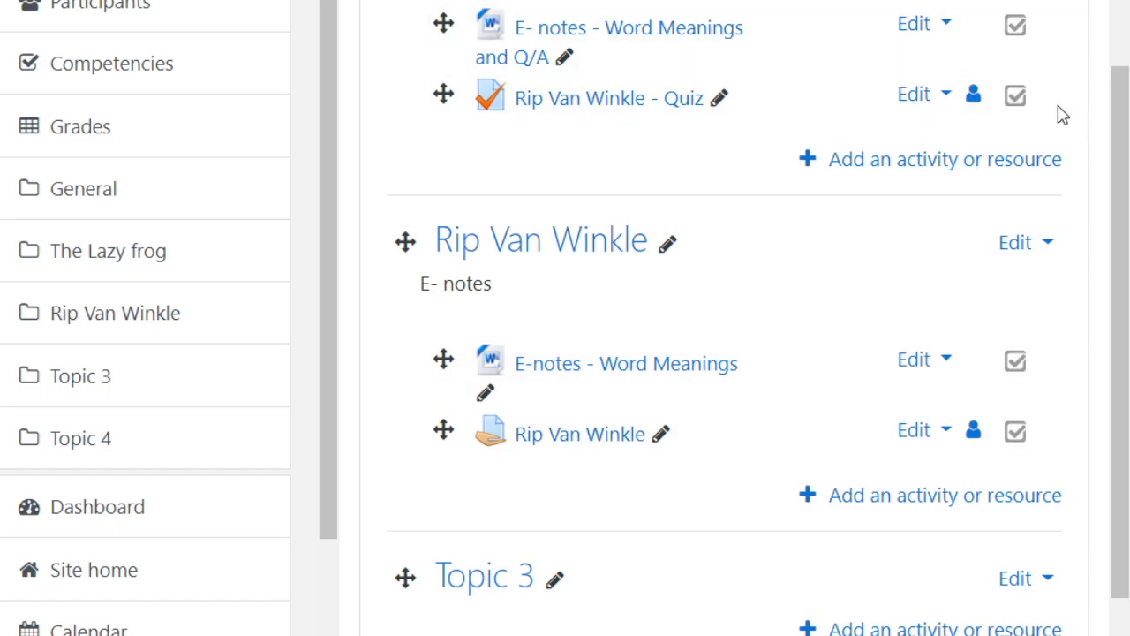
drag(1122, 150, 1122, 168)
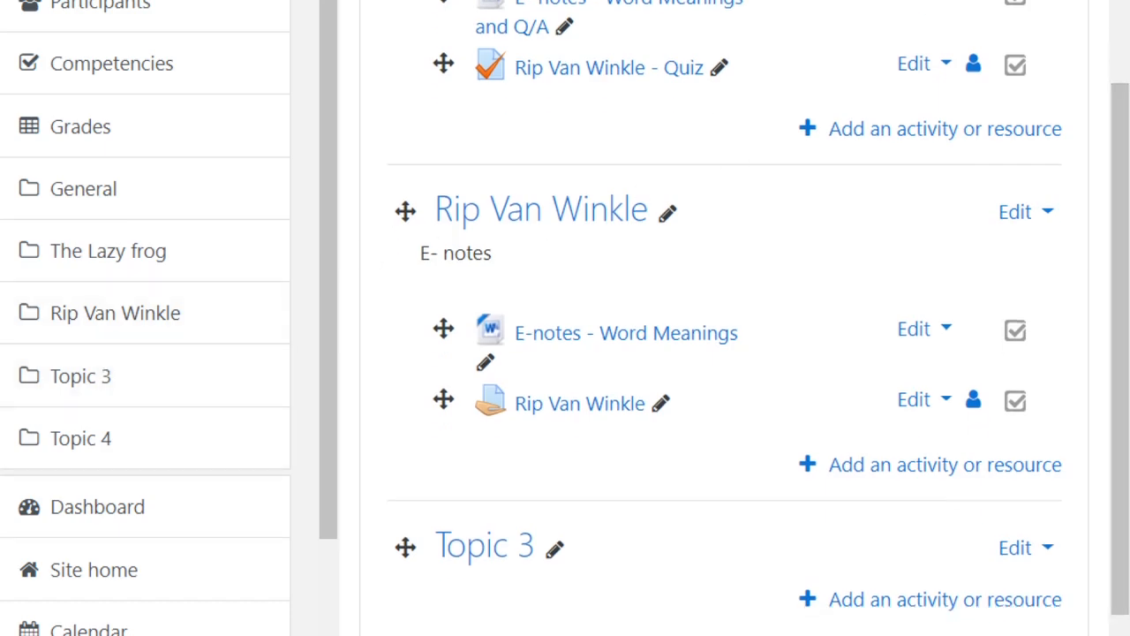